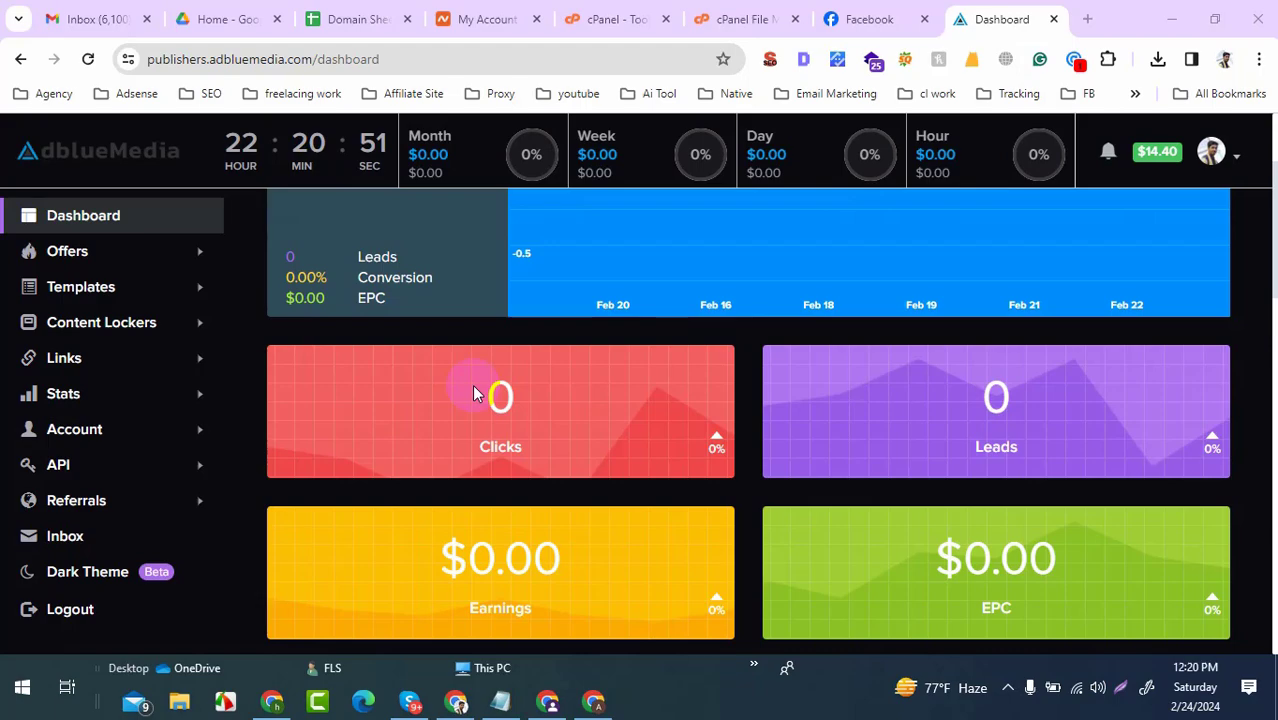
scroll(474, 393, "down", 10)
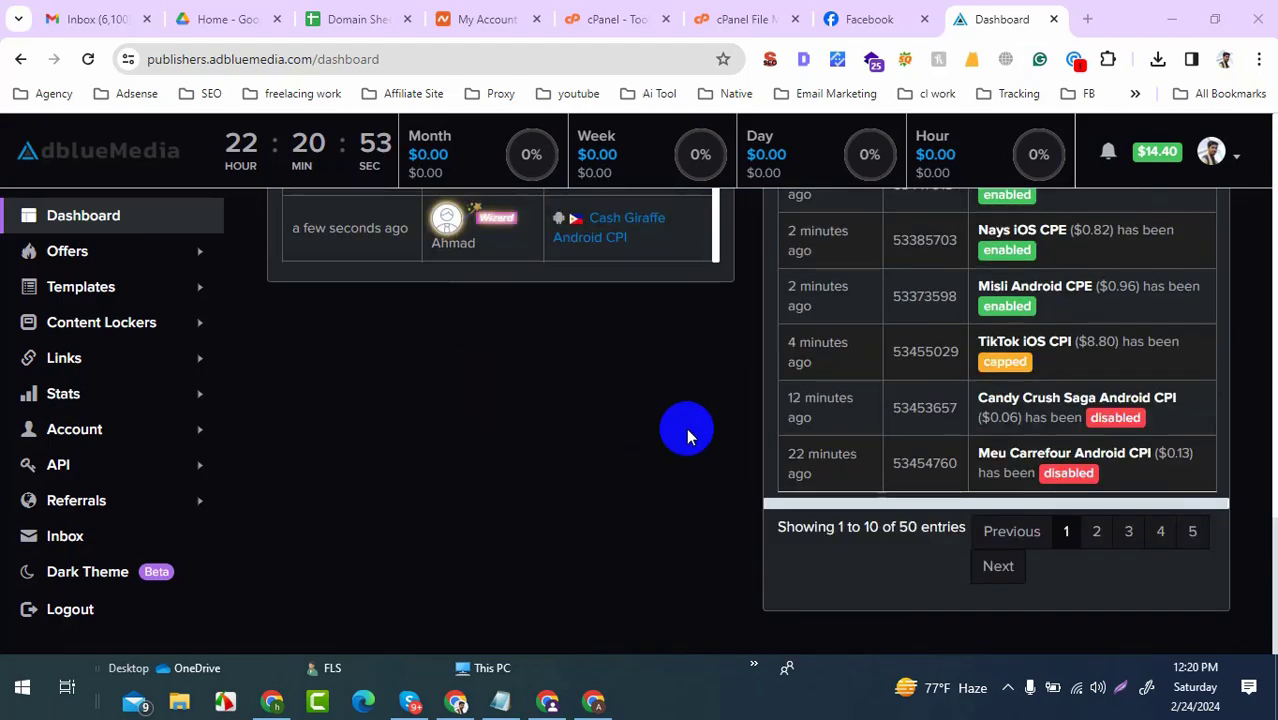
scroll(760, 460, "up", 10)
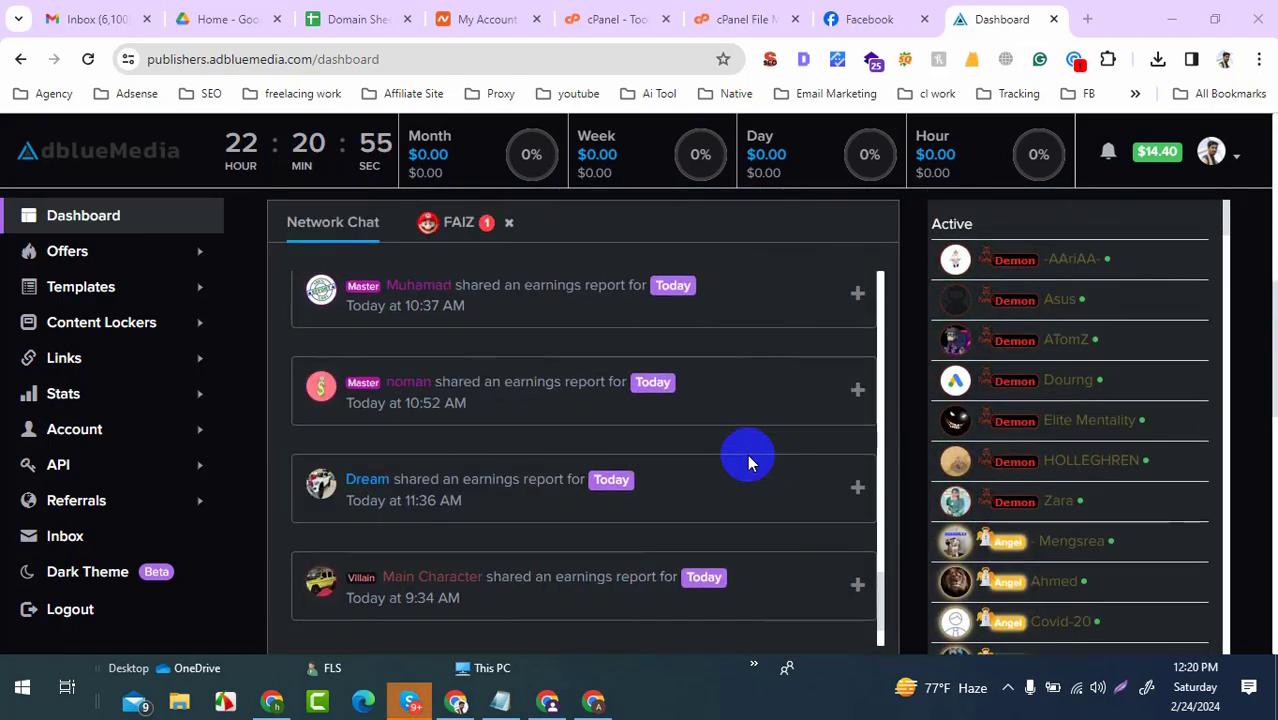
scroll(818, 452, "up", 5)
Switch to the Skype chat and read the message about the removed iFrame lockers and the alternatives to use.
key("alt+Tab")
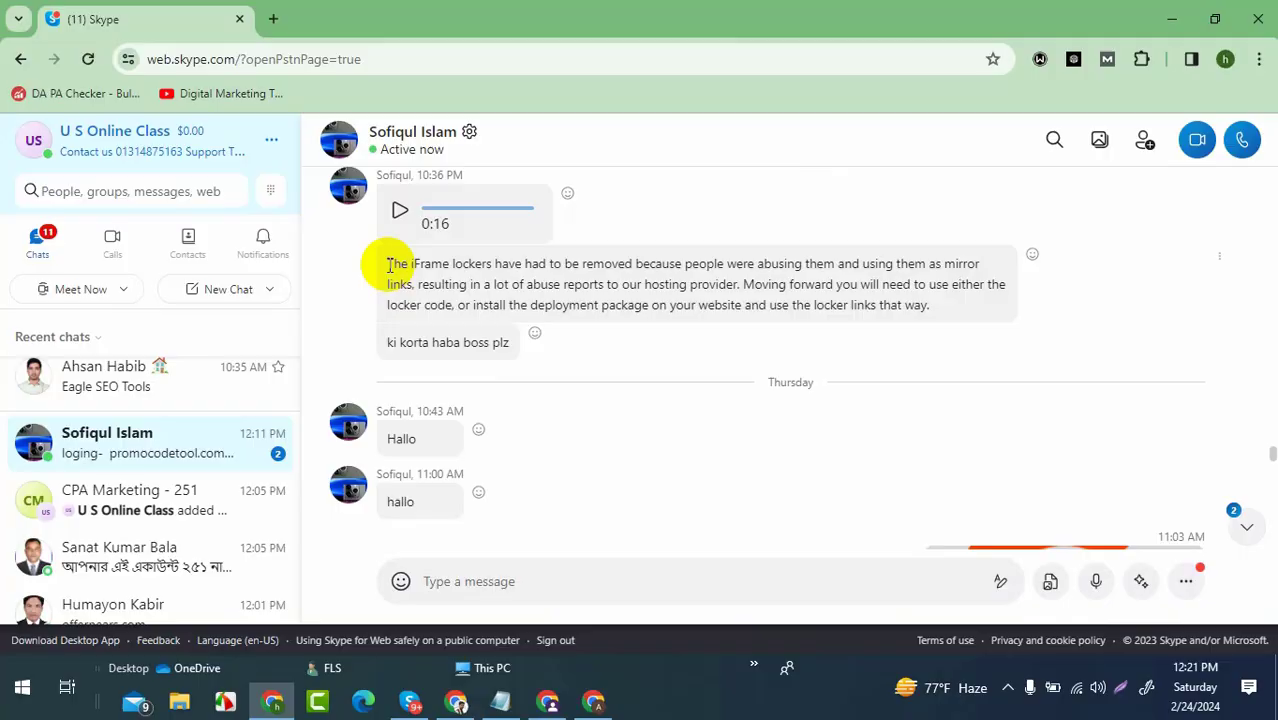
left_click_drag(389, 264, 448, 264)
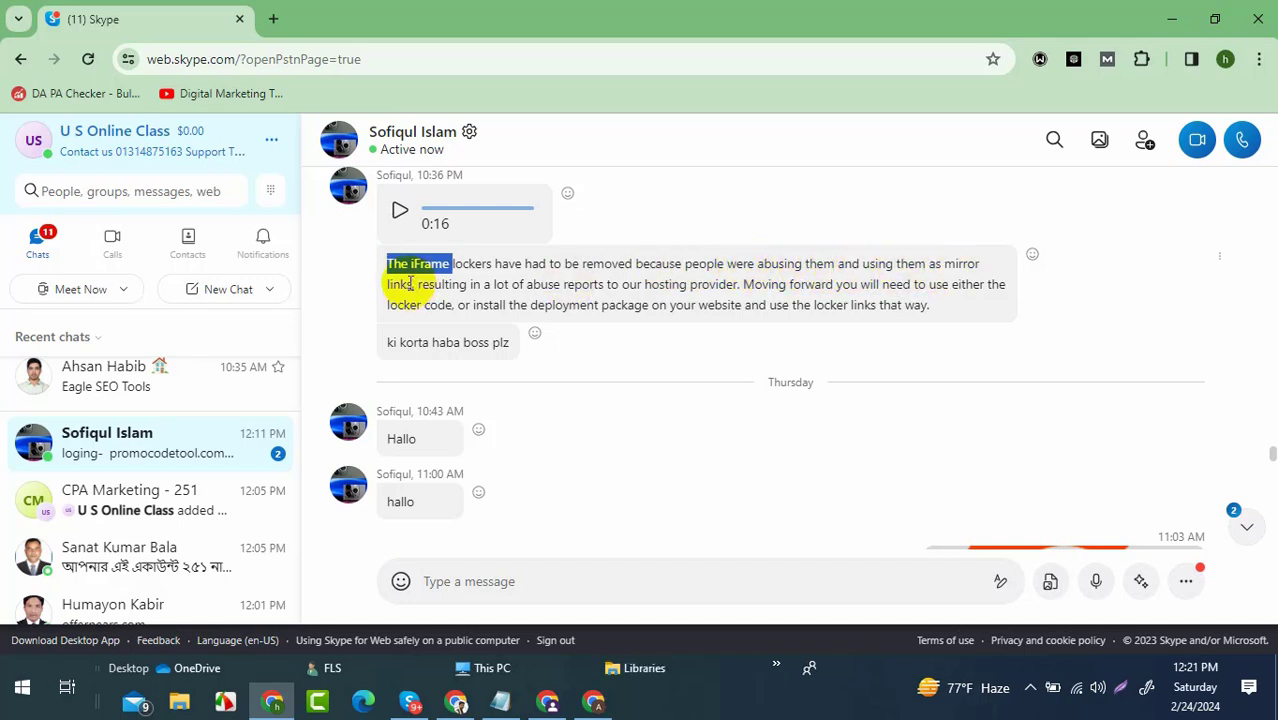
left_click_drag(410, 284, 912, 285)
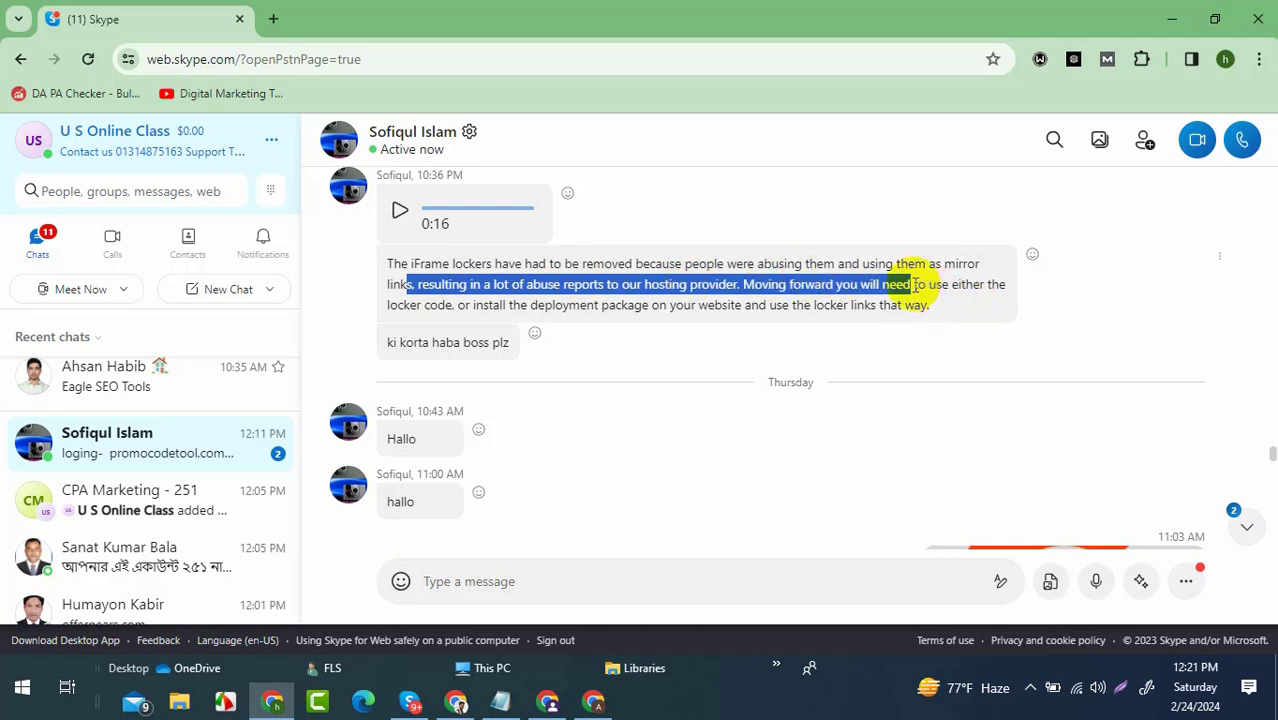
left_click(460, 314)
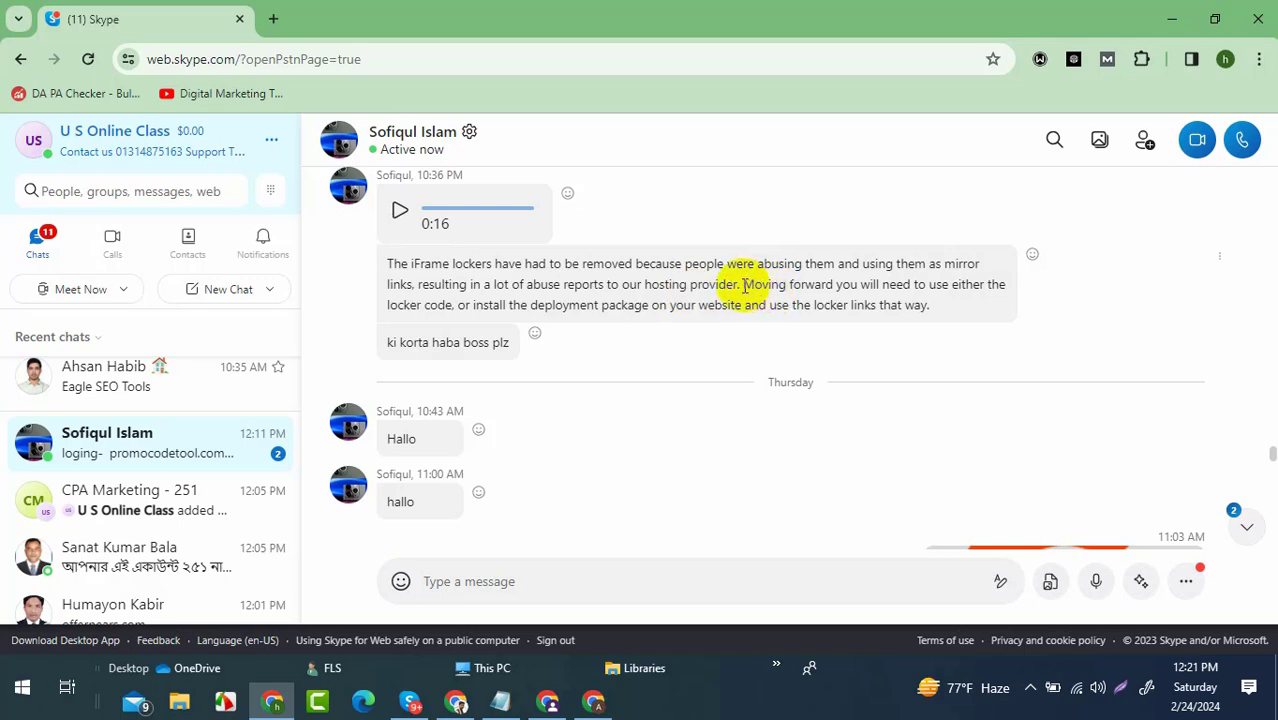
left_click_drag(758, 285, 927, 310)
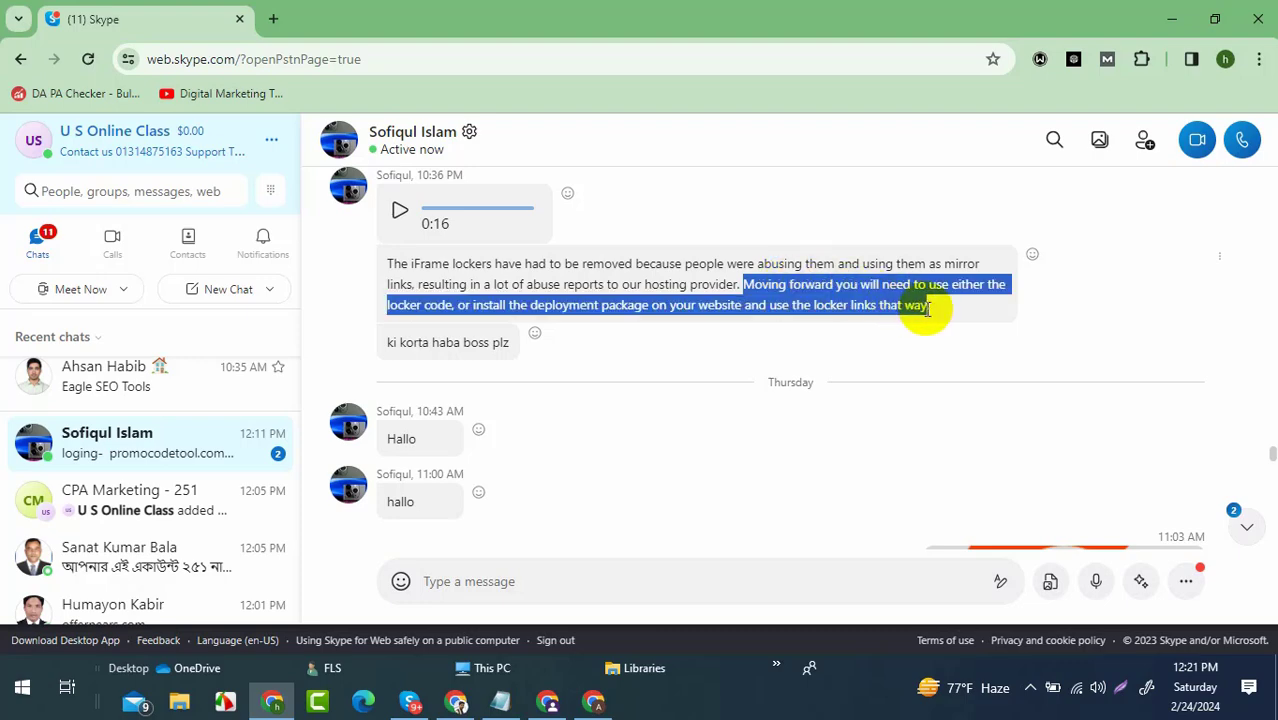
left_click(915, 308)
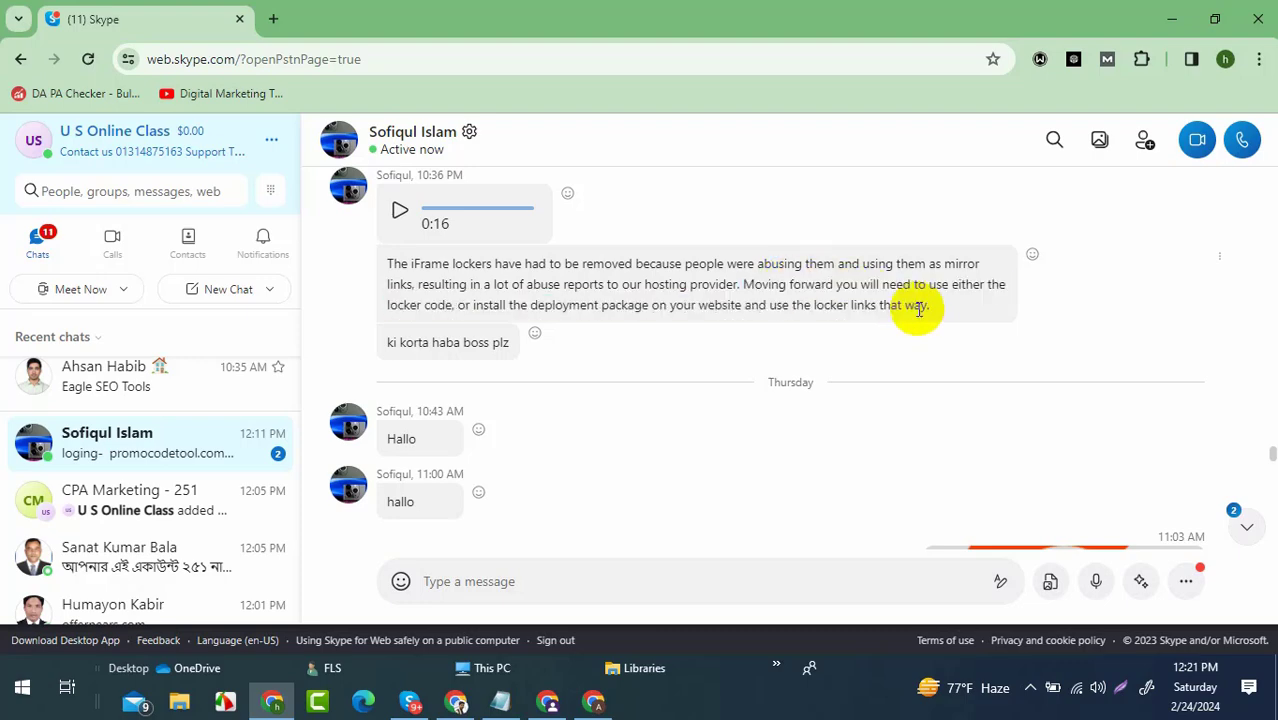
left_click(1188, 15)
scroll(376, 374, "up", 10)
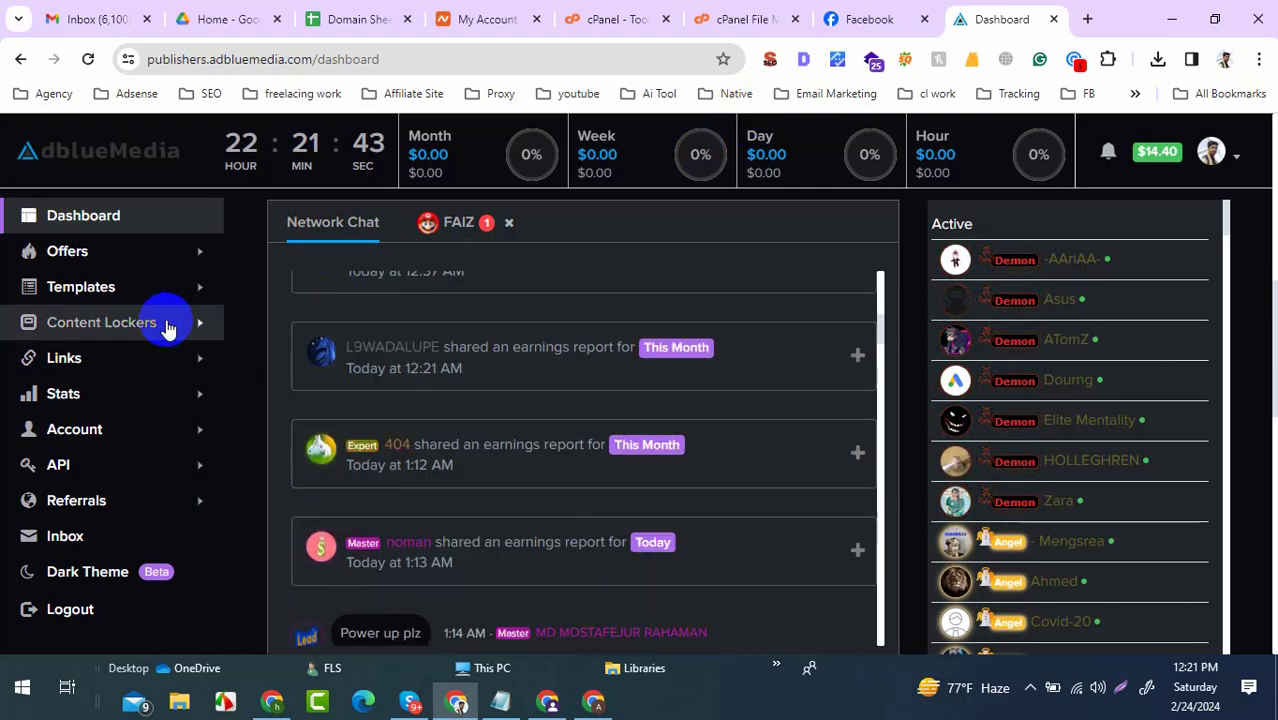
scroll(320, 360, "up", 5)
left_click(266, 300)
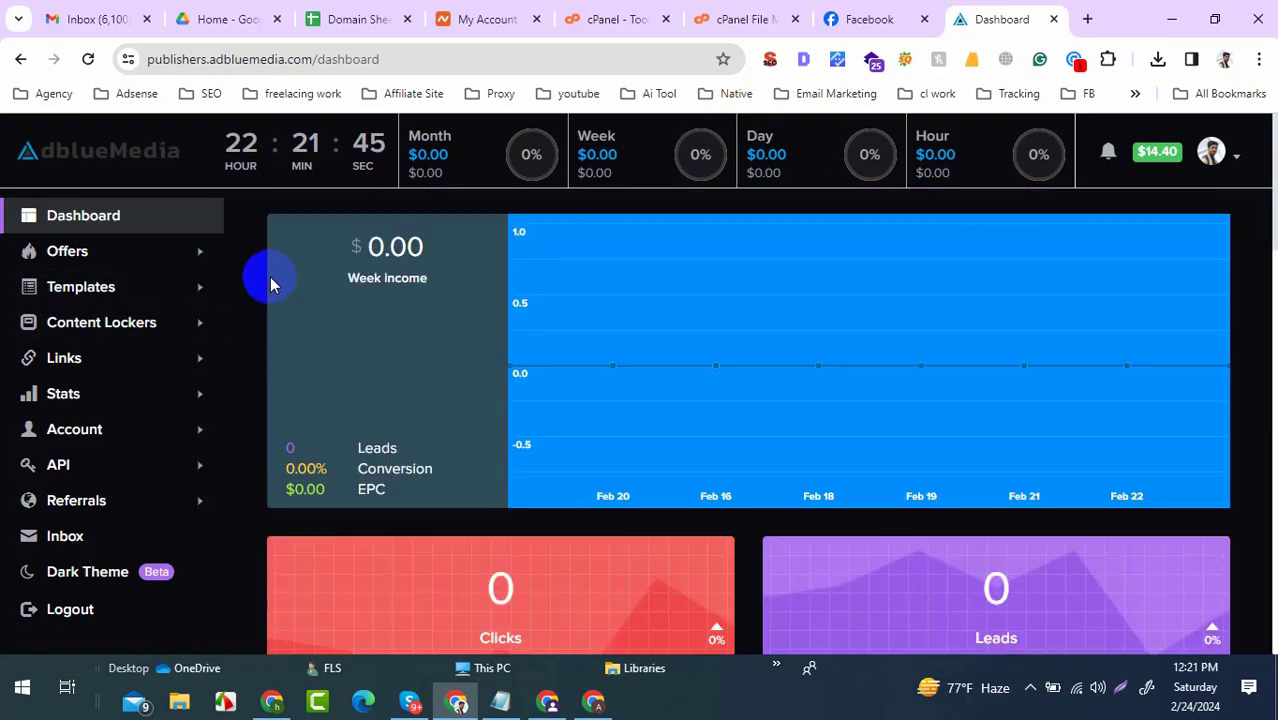
left_click(542, 314)
scroll(448, 277, "down", 3)
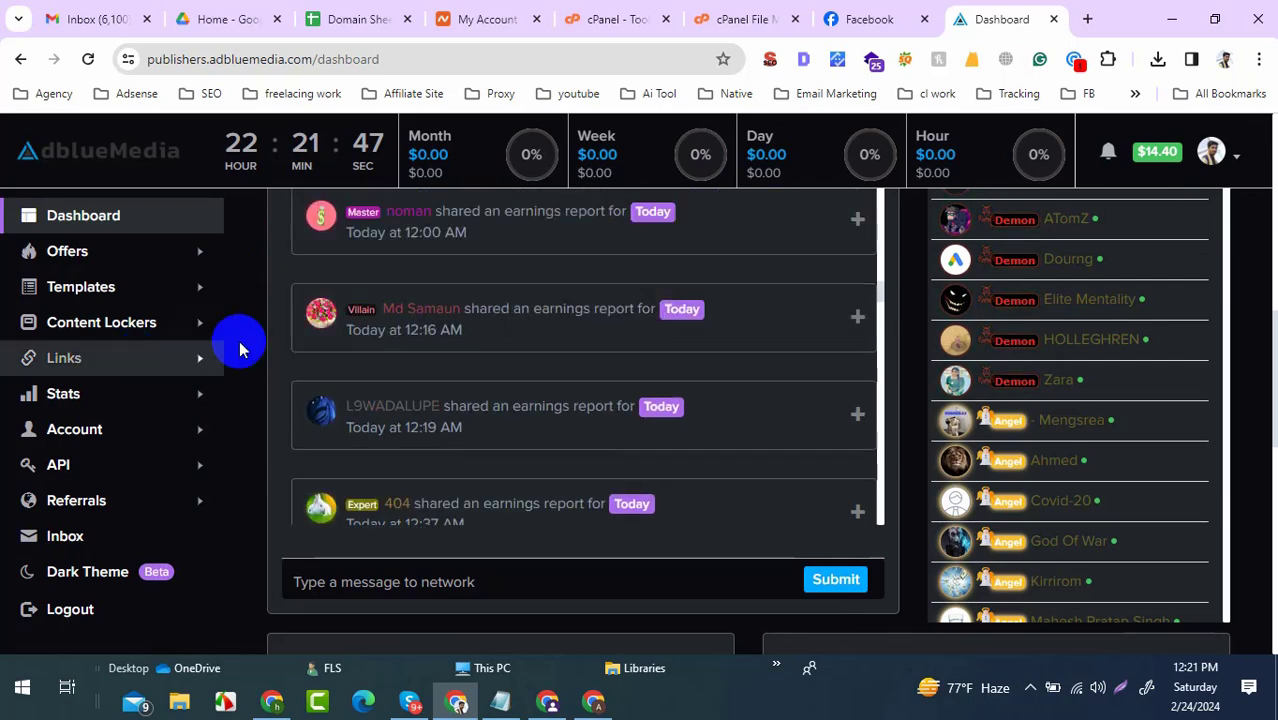
Open the Deploy on Website page for templates and download the deployment package.
left_click(67, 300)
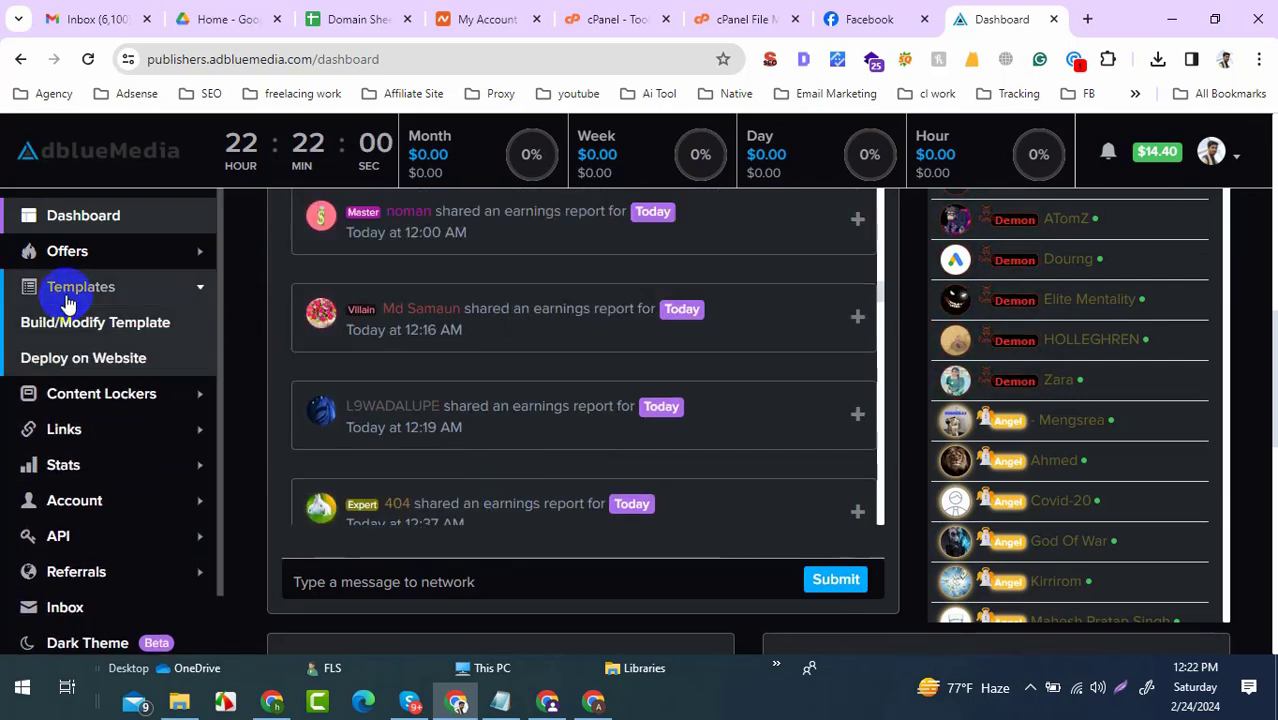
left_click(62, 362)
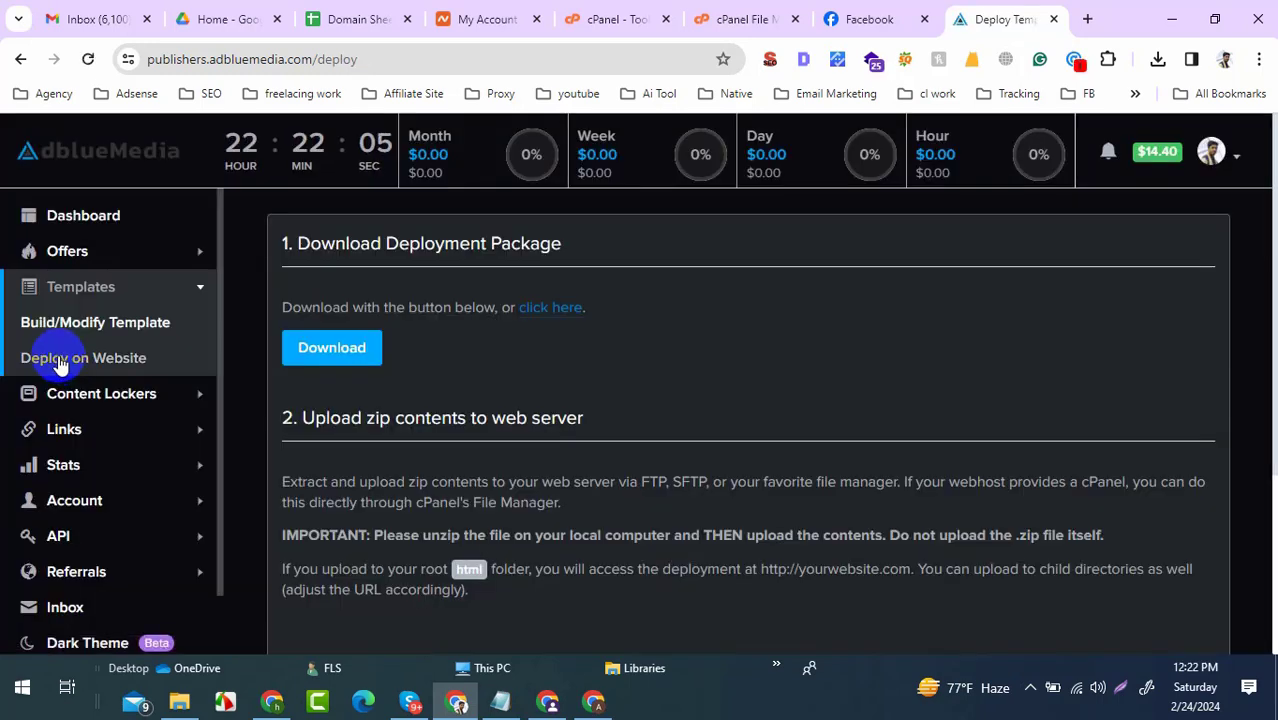
left_click(313, 358)
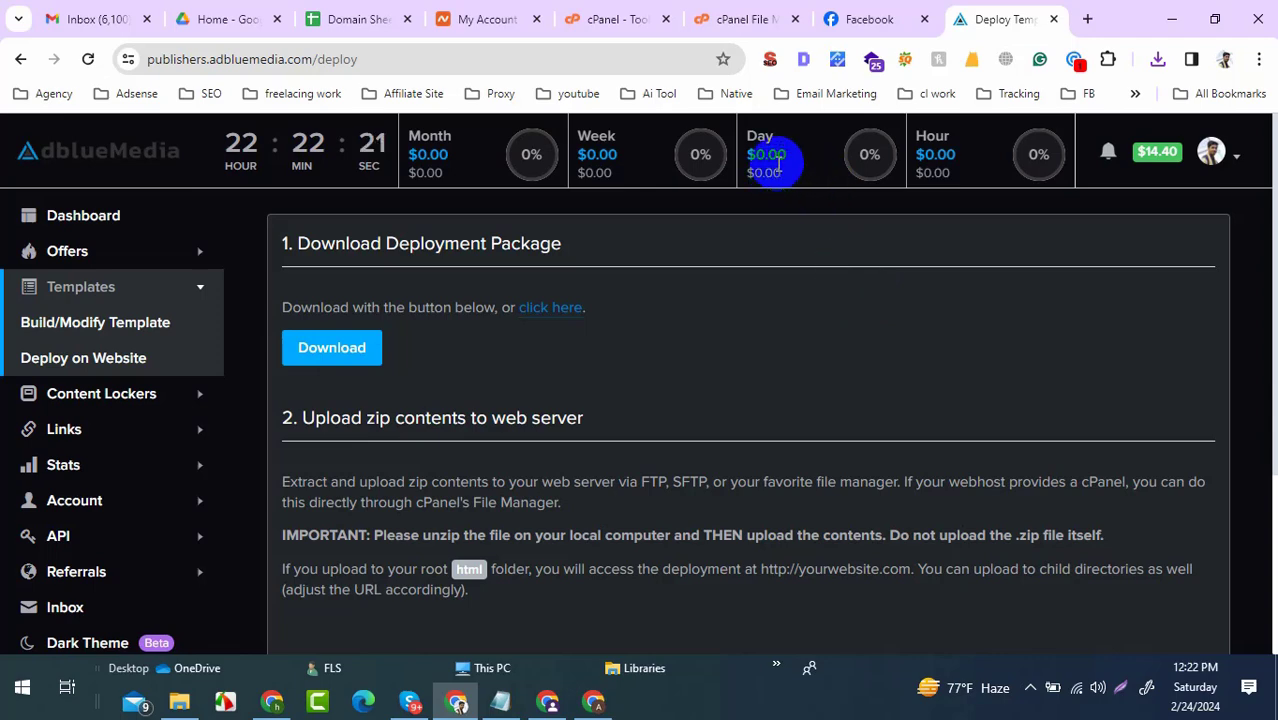
Switch to cPanel and open the public_html folder in File Manager.
left_click(672, 10)
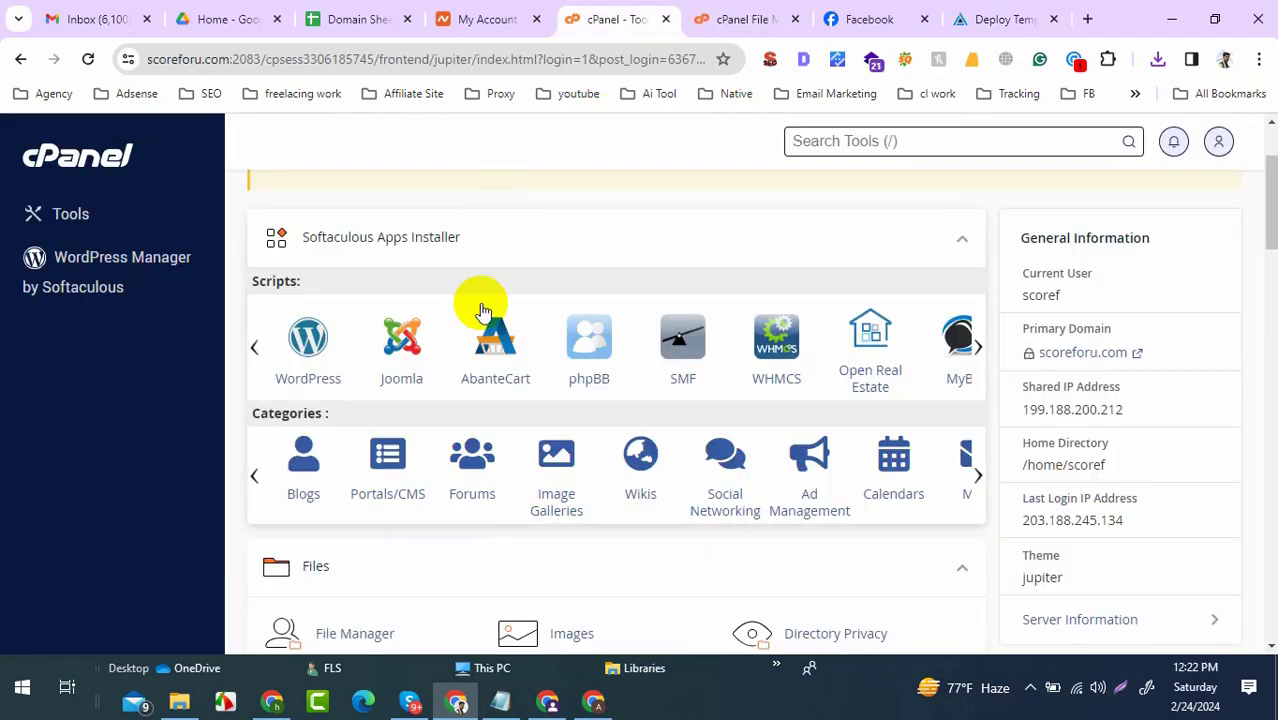
scroll(480, 312, "down", 5)
scroll(479, 318, "up", 6)
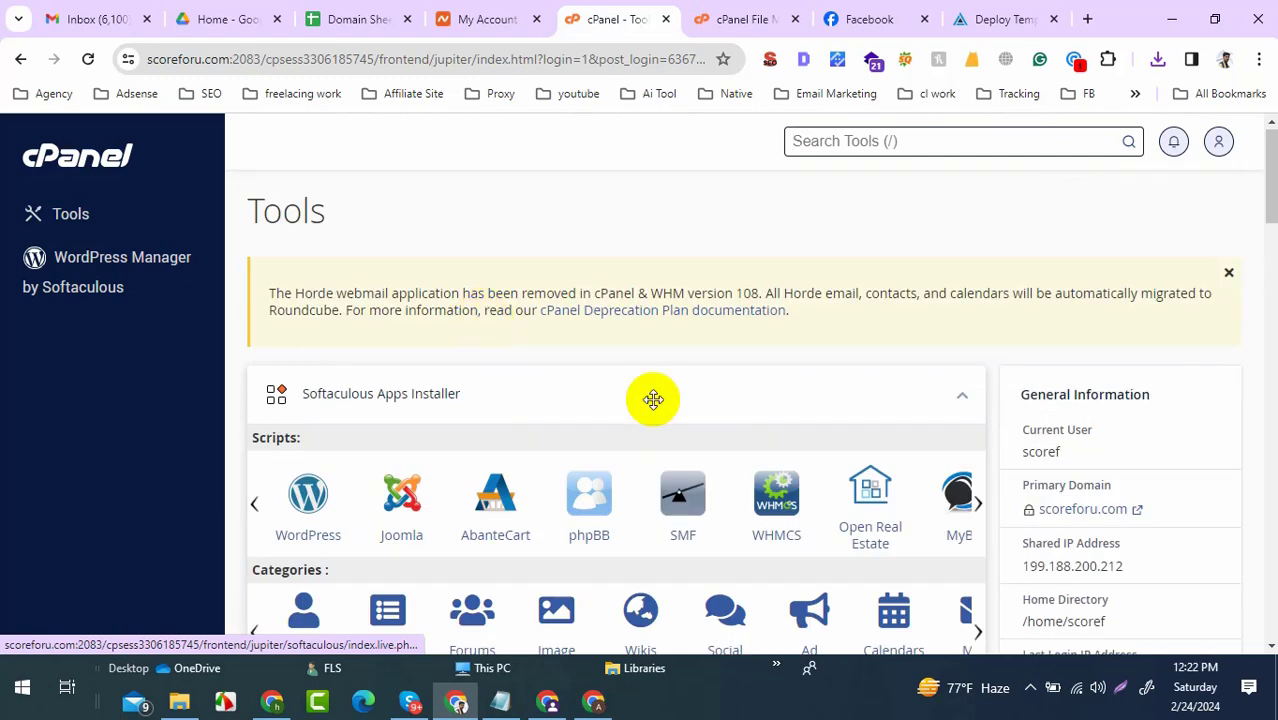
scroll(520, 390, "down", 5)
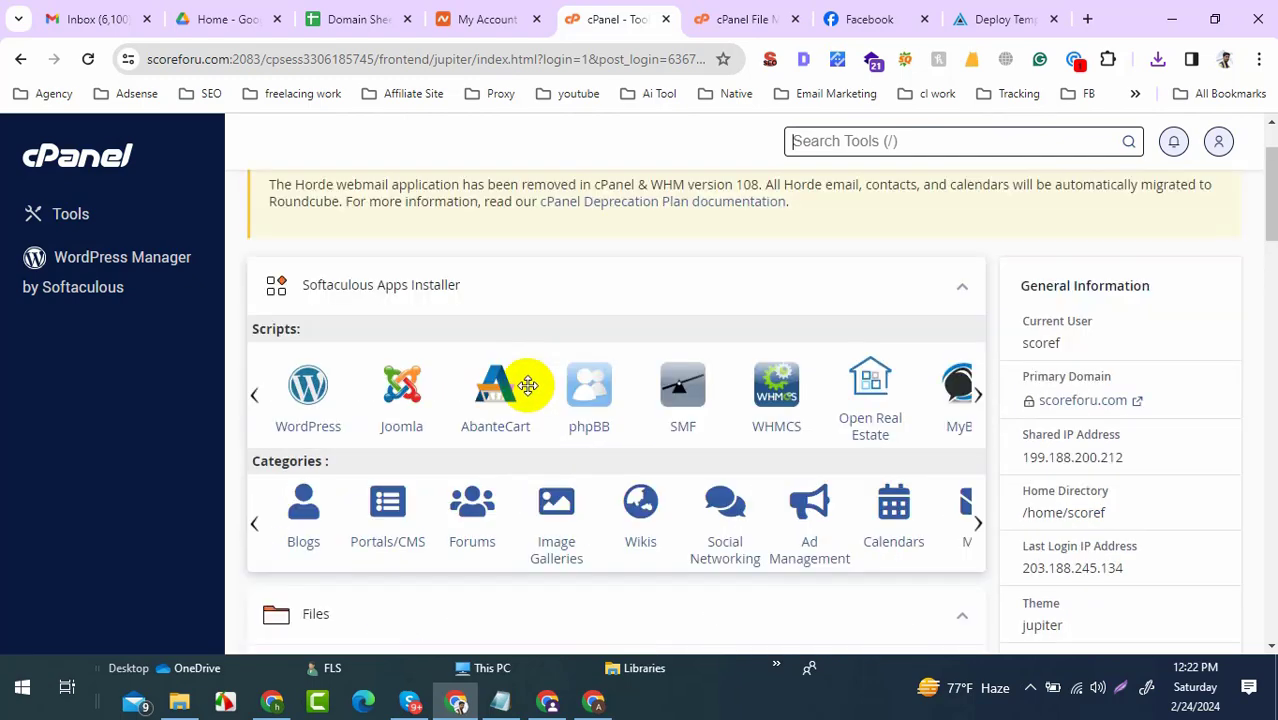
left_click(340, 328)
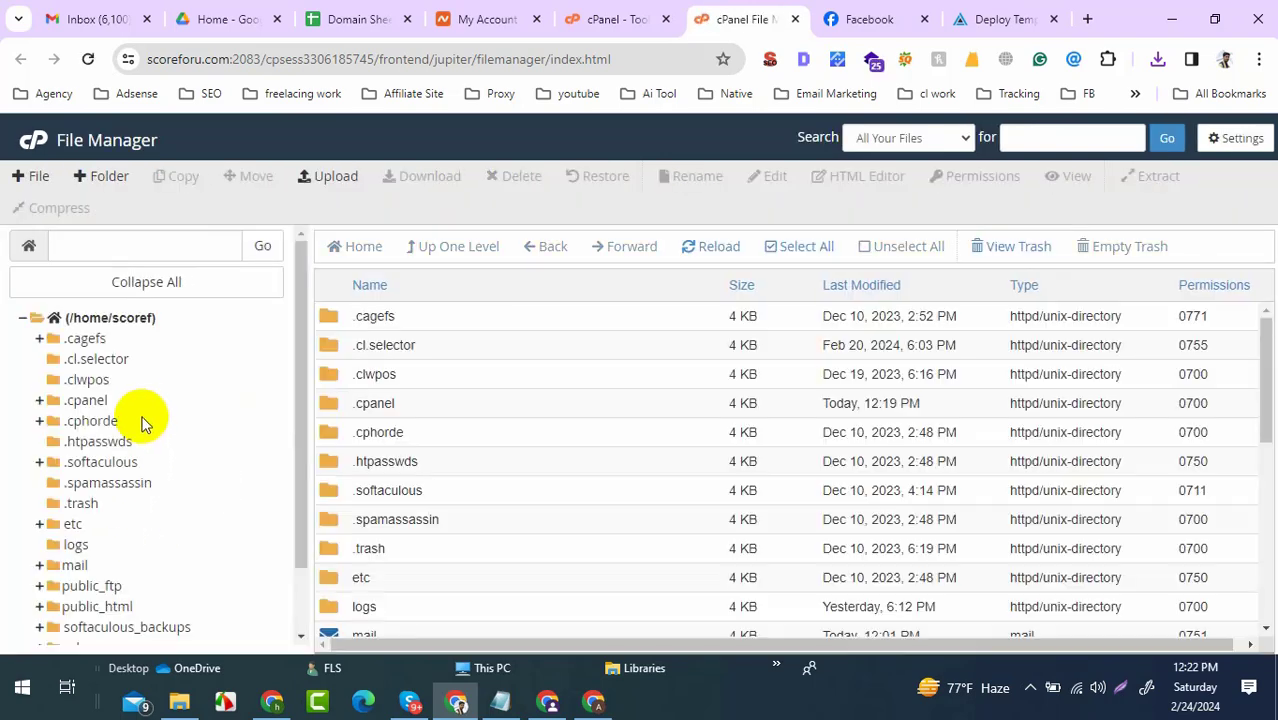
left_click(100, 607)
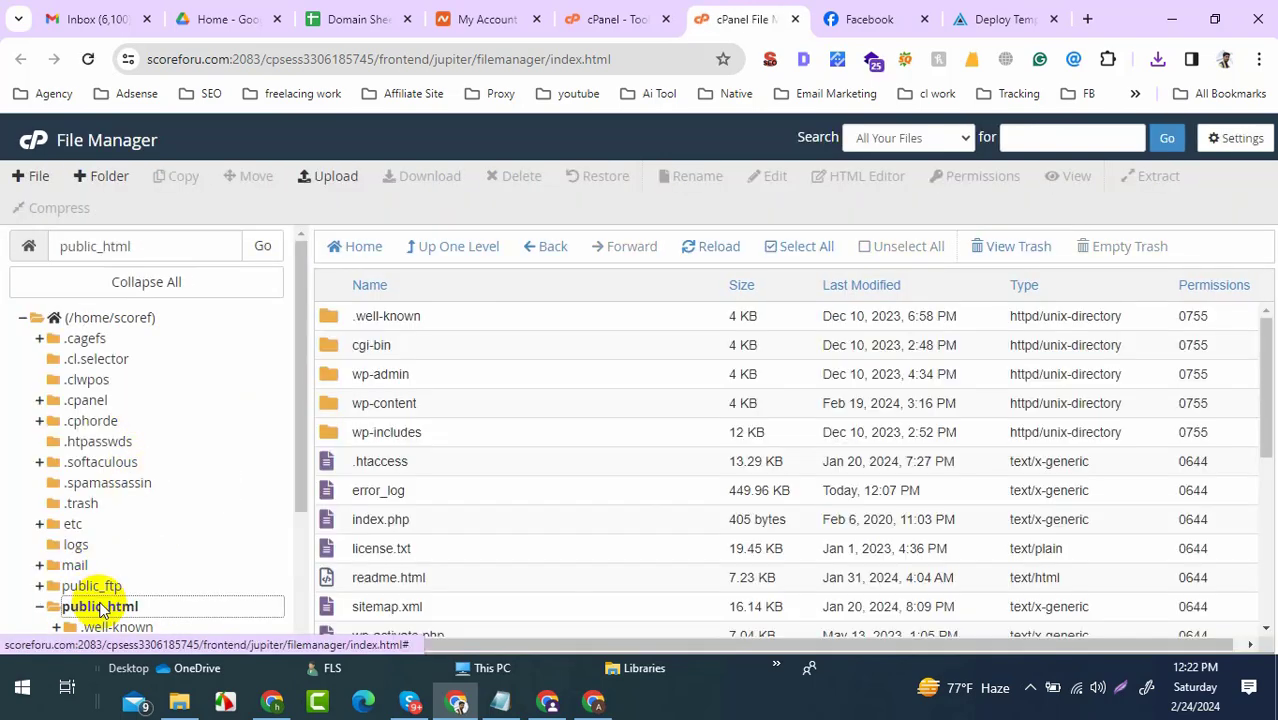
scroll(357, 477, "down", 2)
scroll(390, 448, "up", 2)
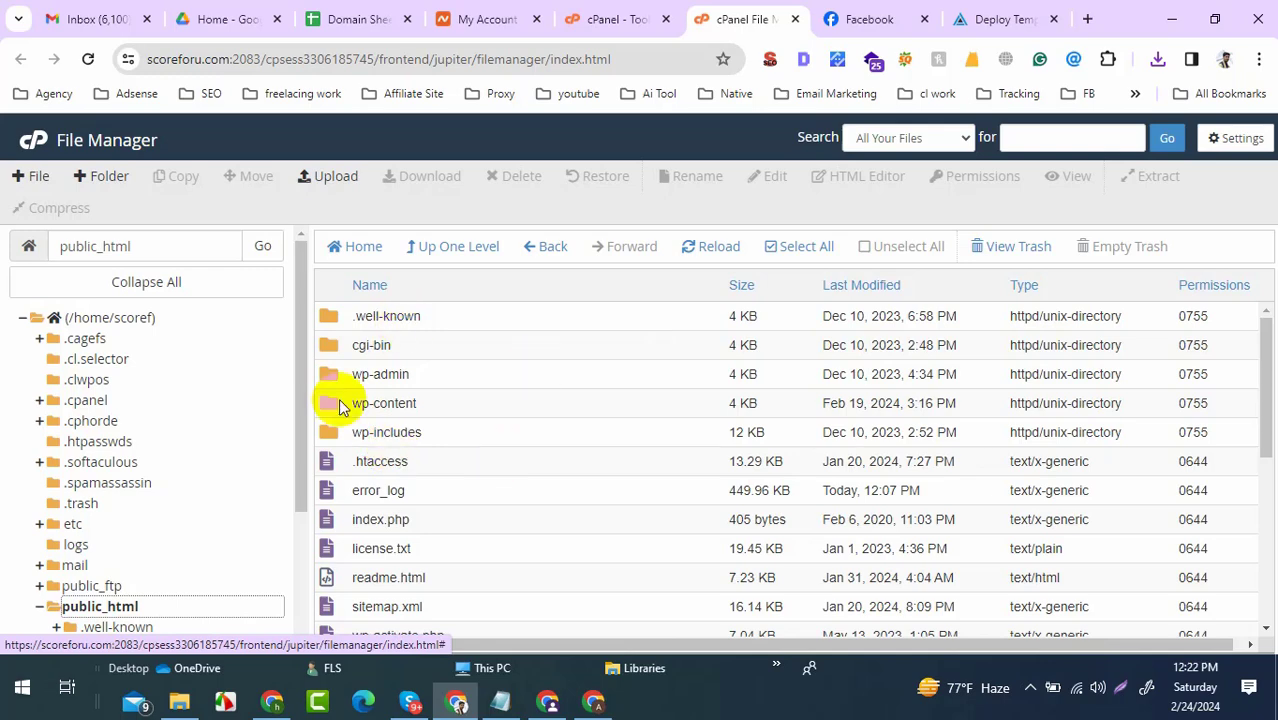
Create a folder named new inside public_html.
left_click(93, 182)
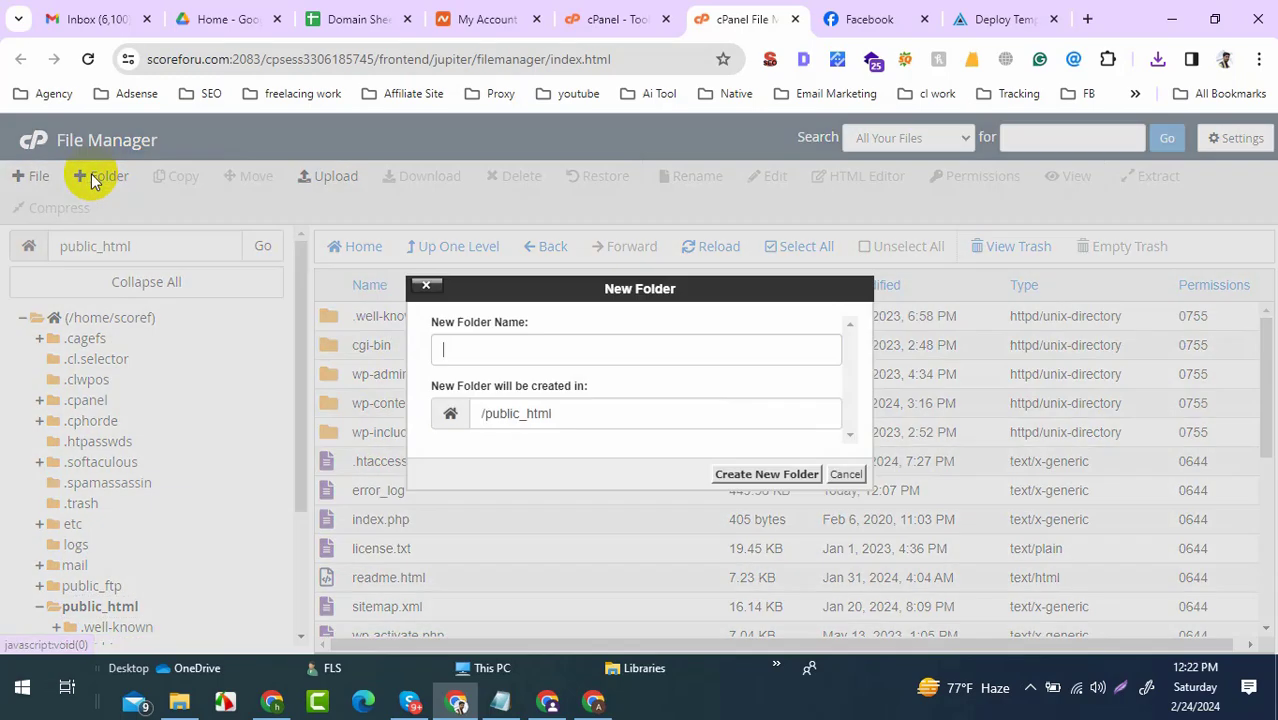
left_click(524, 357)
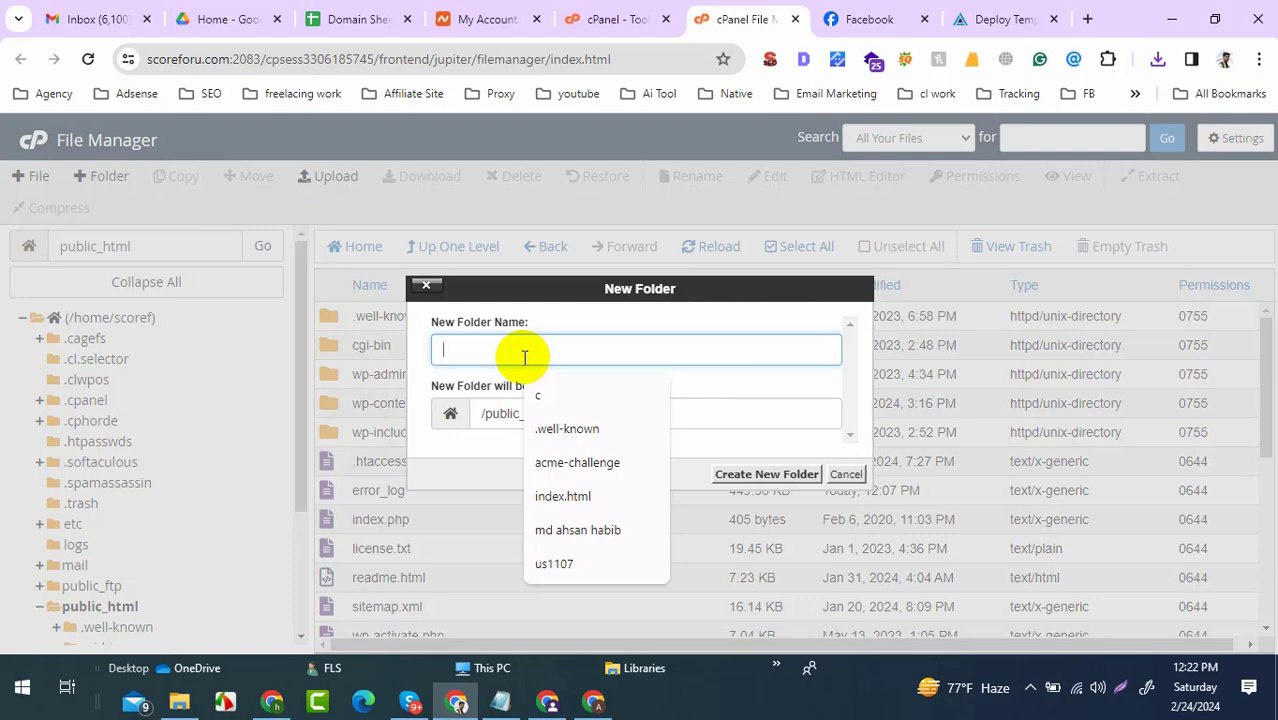
type("ne")
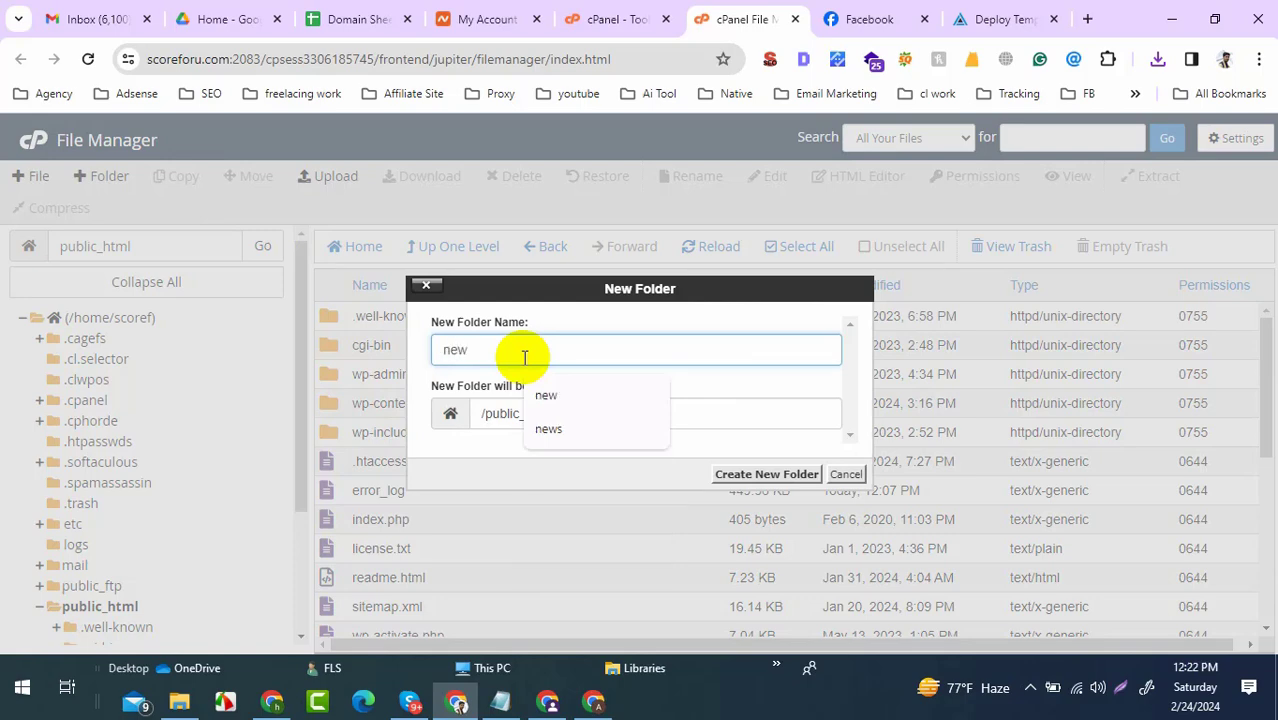
type("w")
left_click(570, 333)
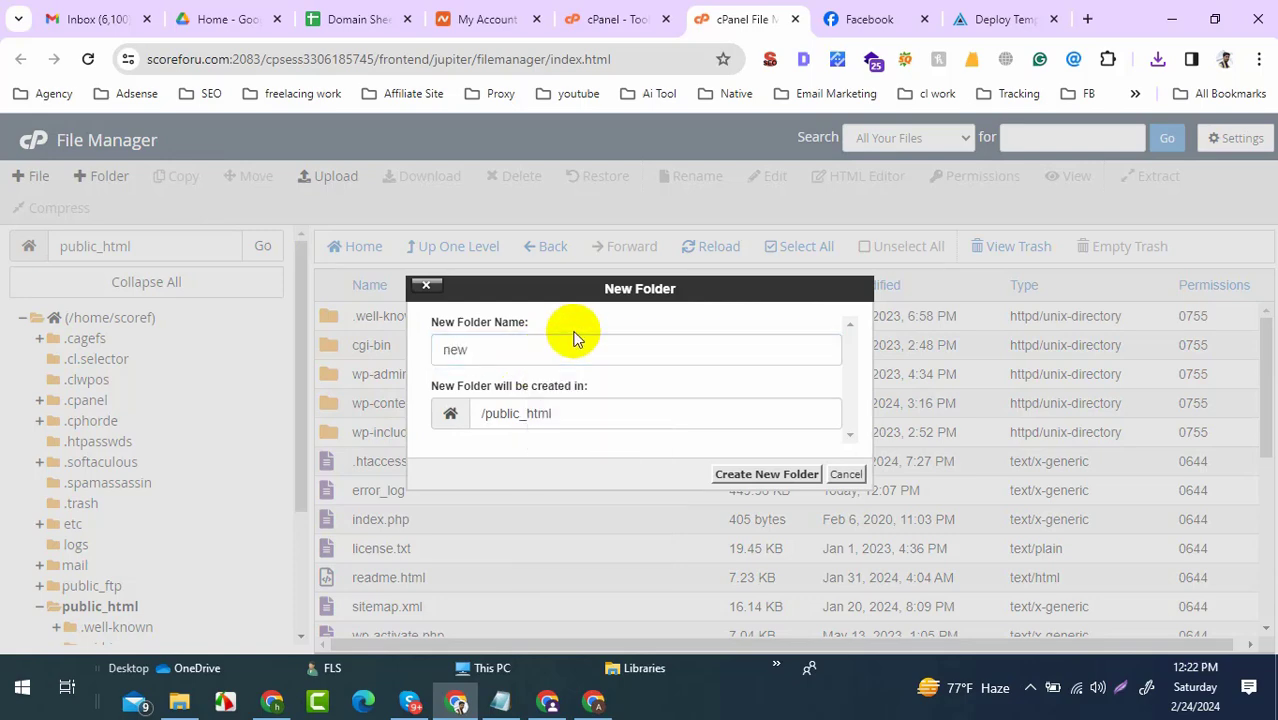
left_click(738, 478)
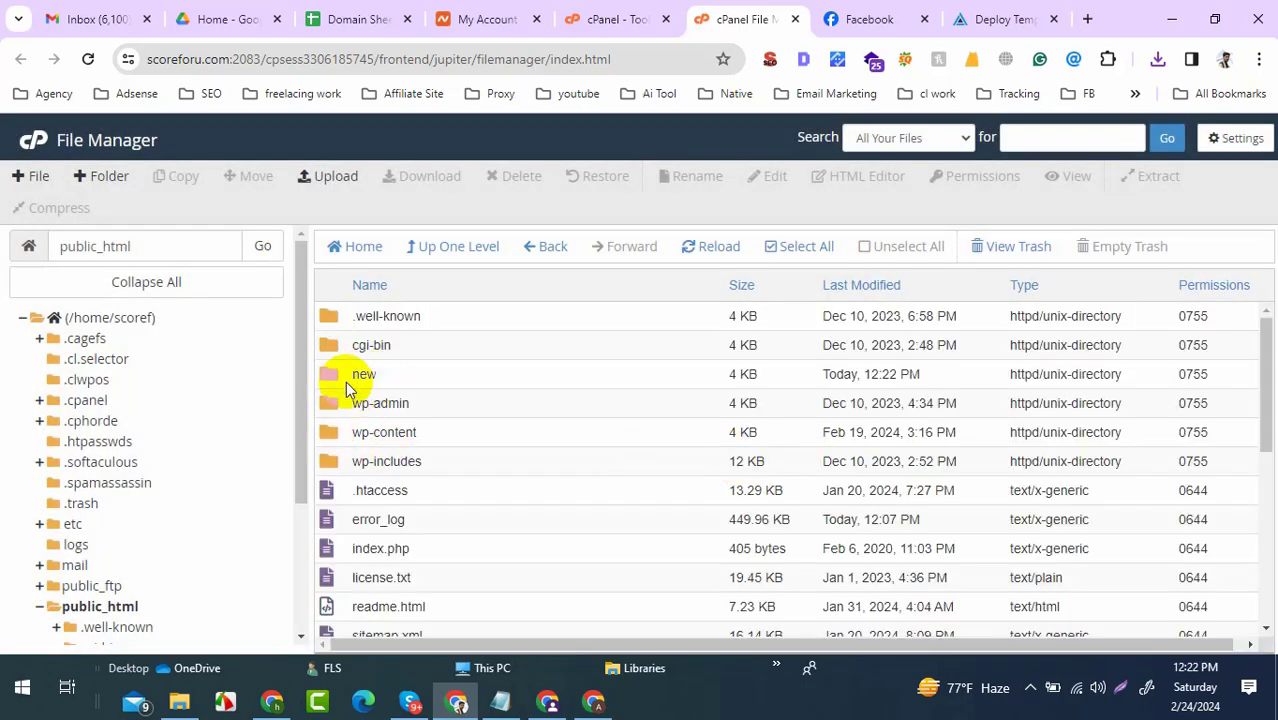
Upload the downloaded AdblueDeploy zip package into public_html/new and return to that folder's file list.
double_click(330, 378)
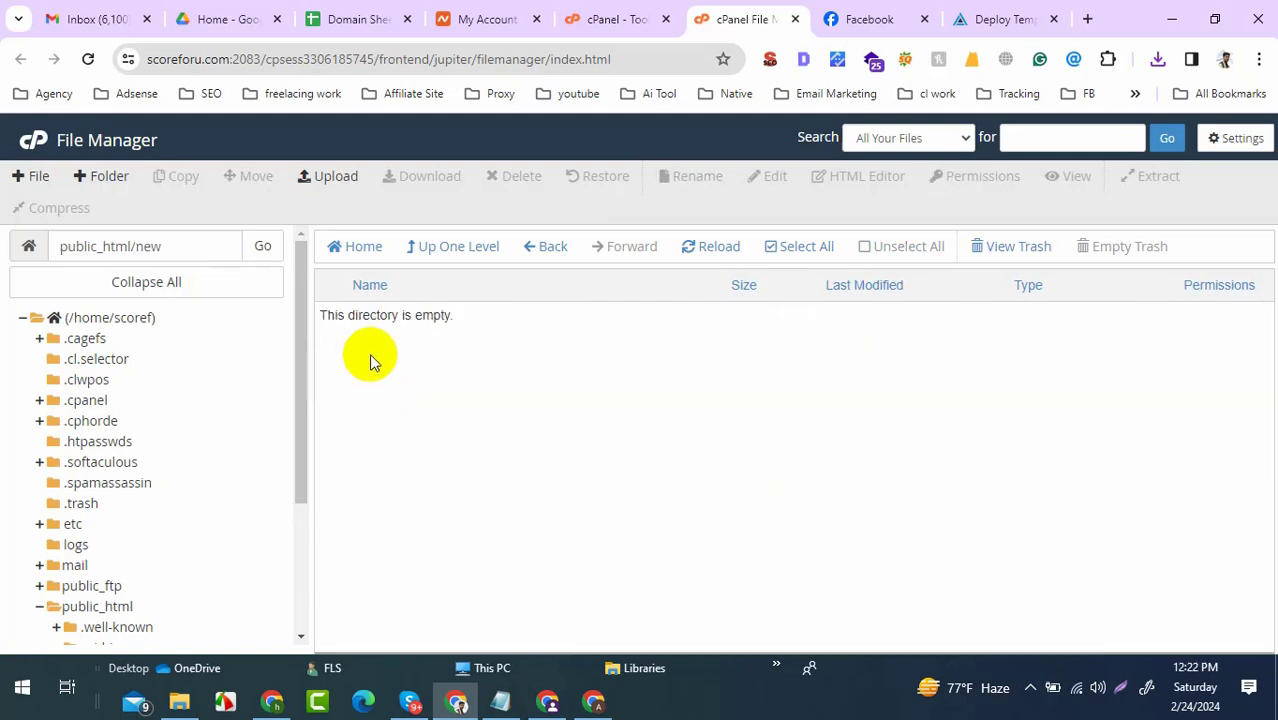
left_click(320, 180)
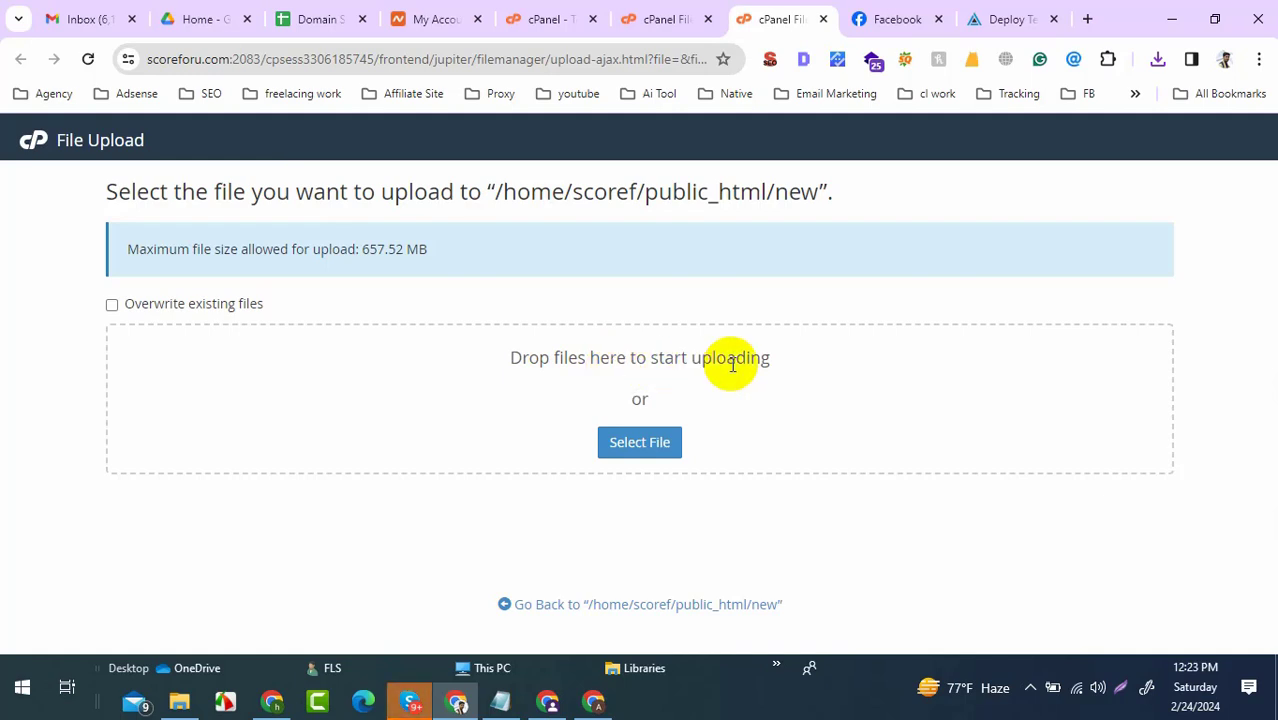
left_click(988, 18)
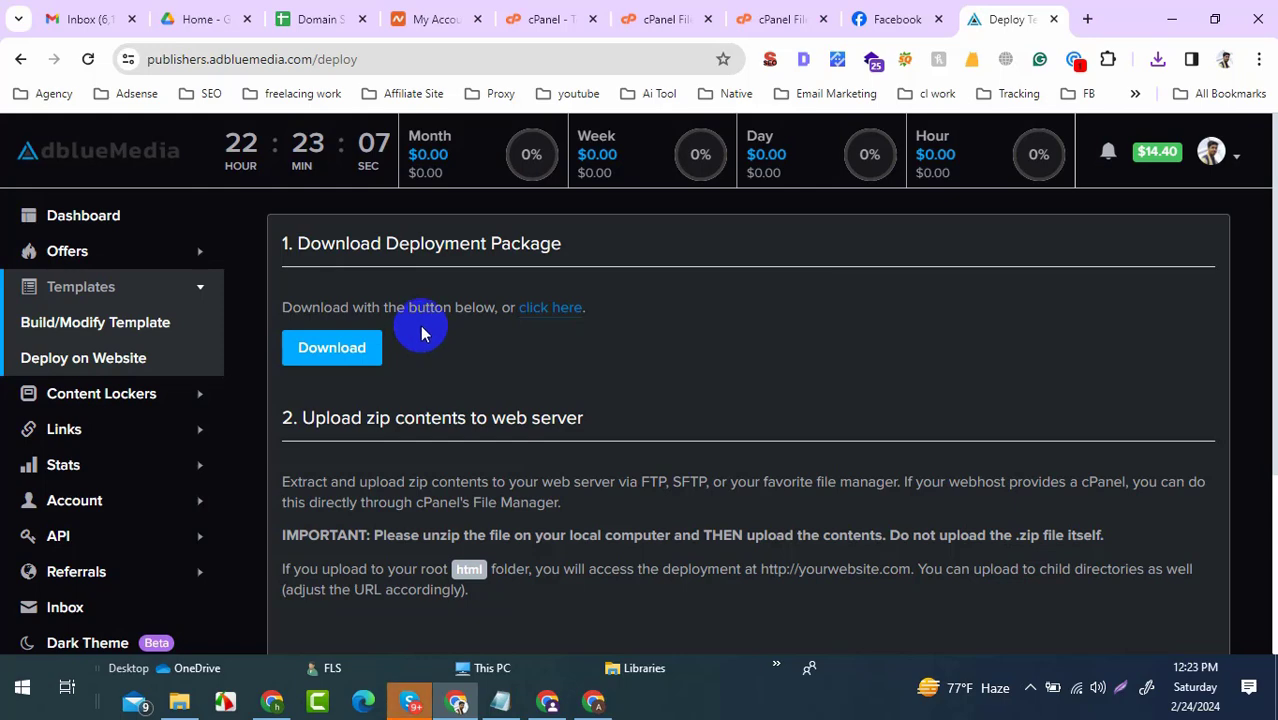
left_click(785, 18)
left_click(660, 437)
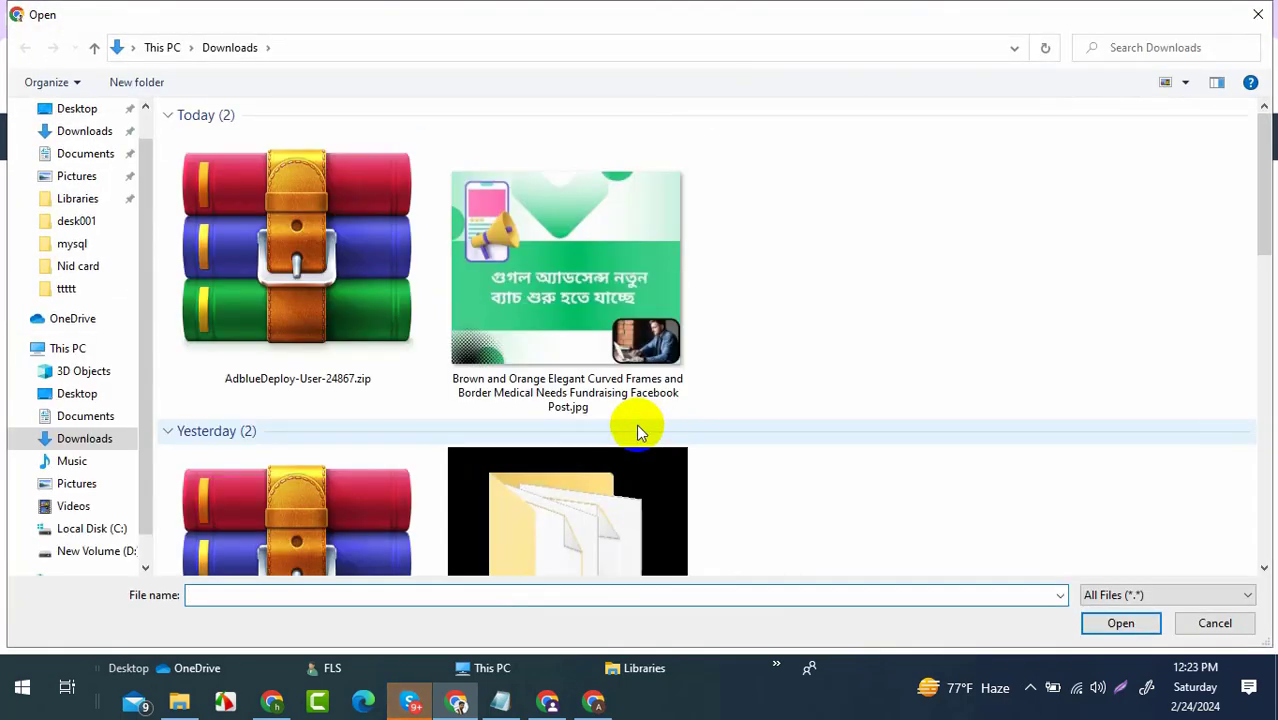
left_click(268, 295)
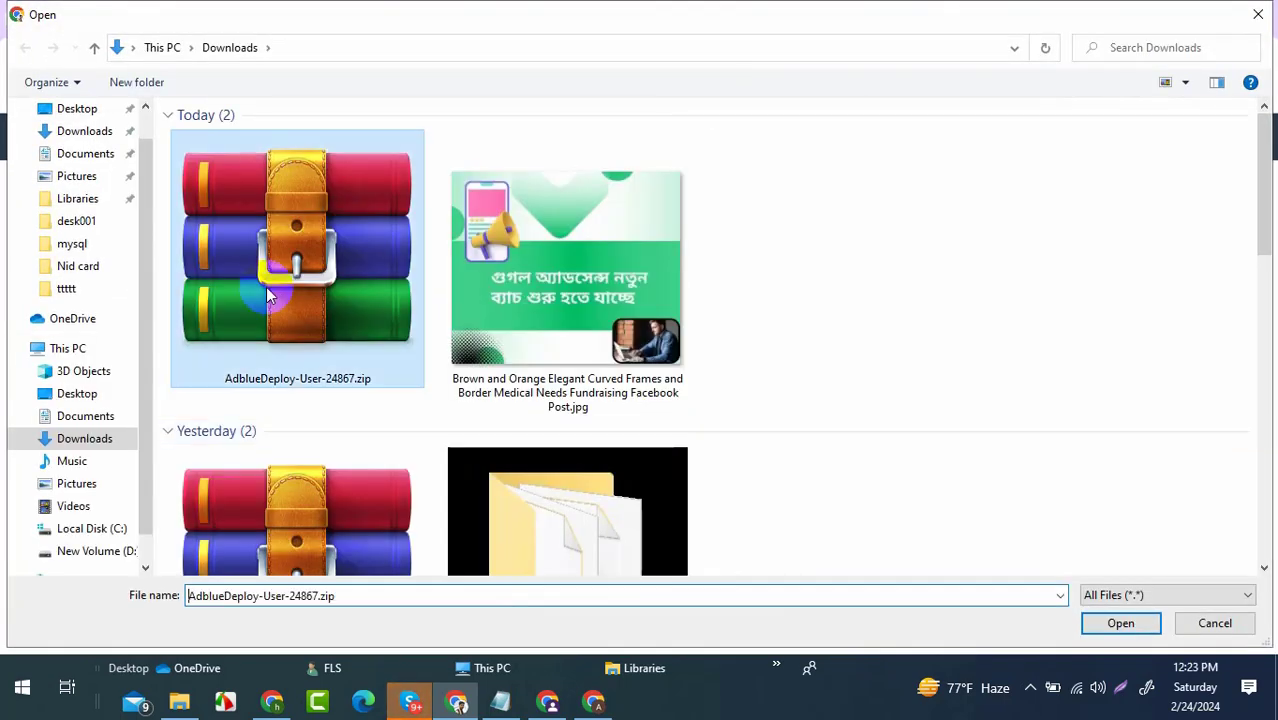
left_click(1118, 624)
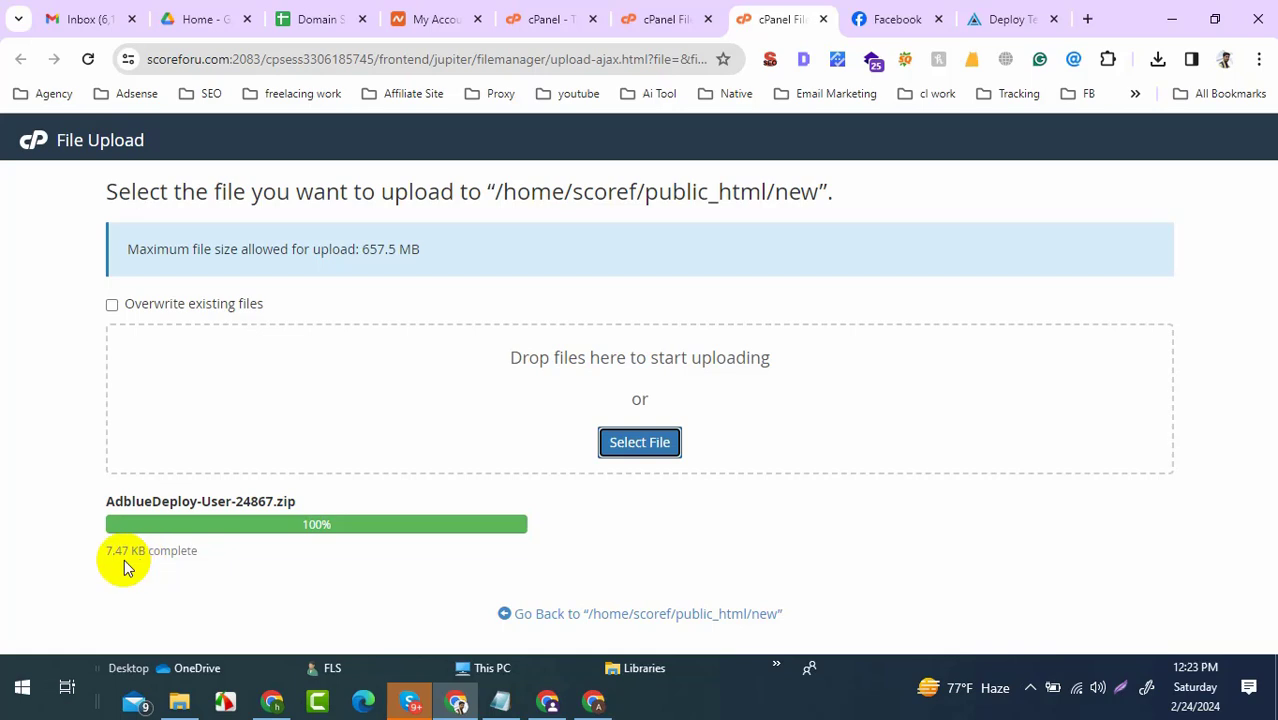
left_click(641, 619)
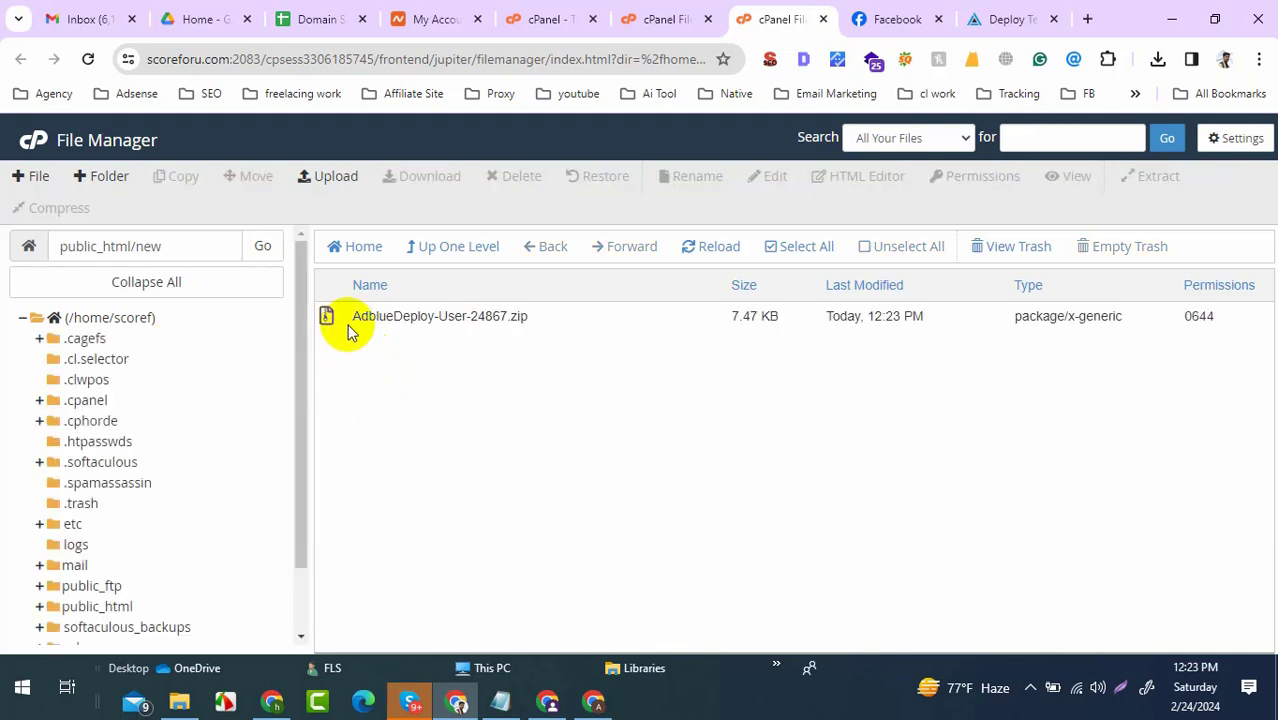
Extract the AdblueDeploy zip package into /public_html/new and refresh the folder's file list.
left_click(350, 330)
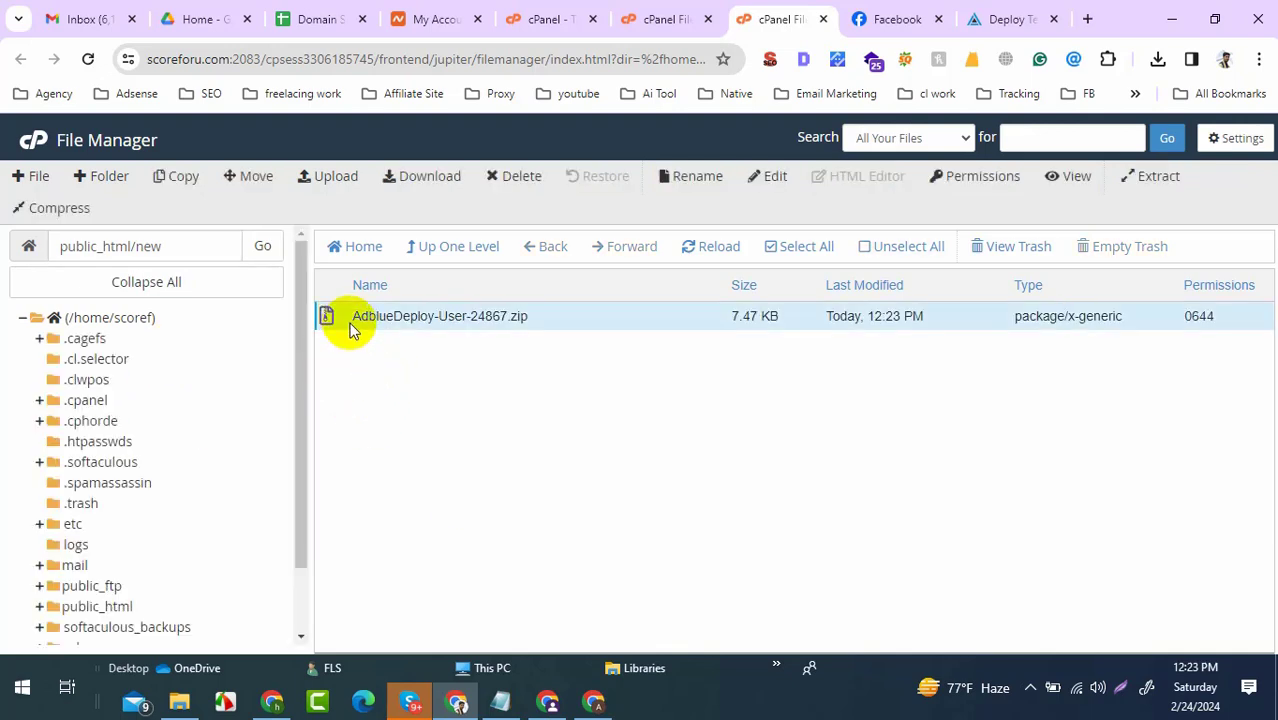
right_click(503, 321)
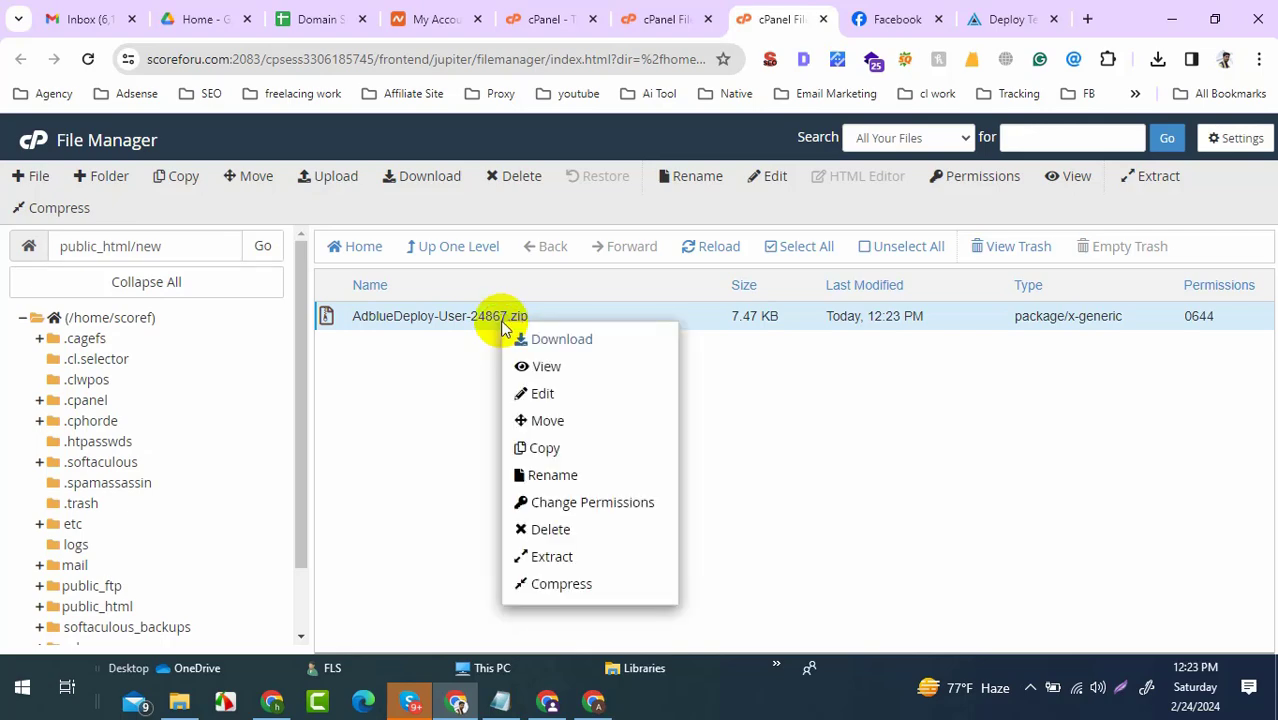
left_click(540, 556)
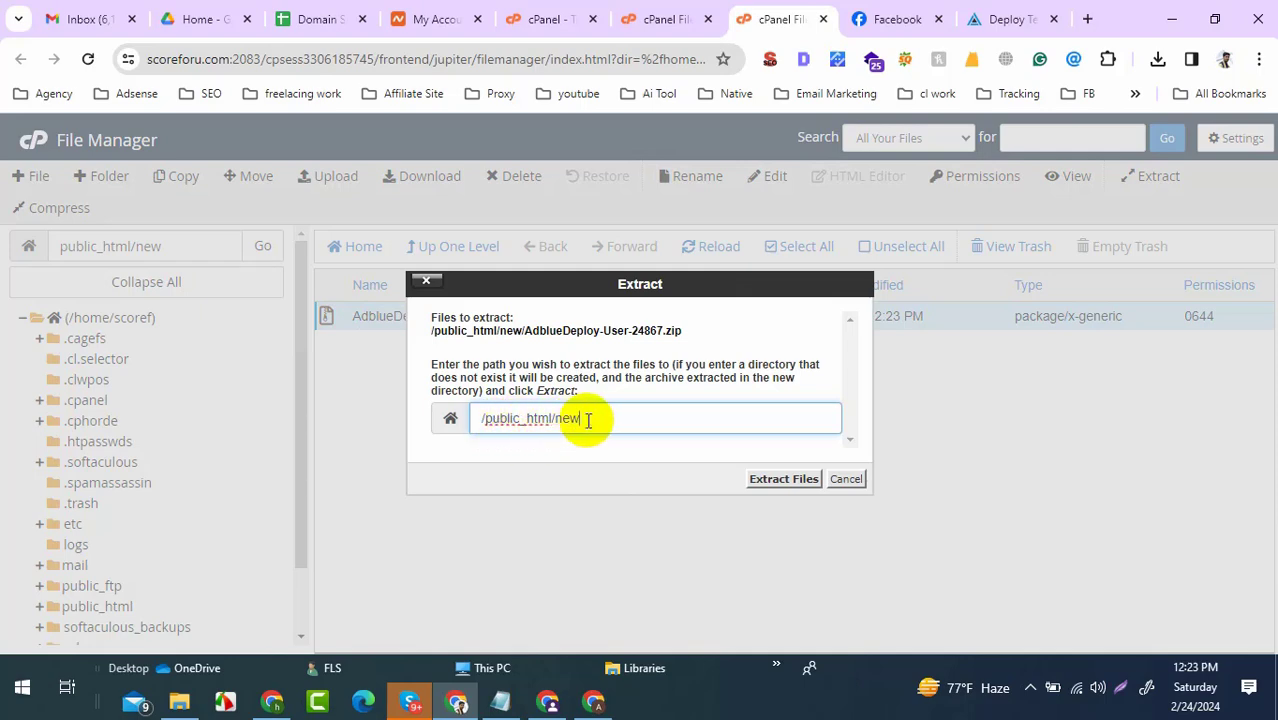
left_click(799, 481)
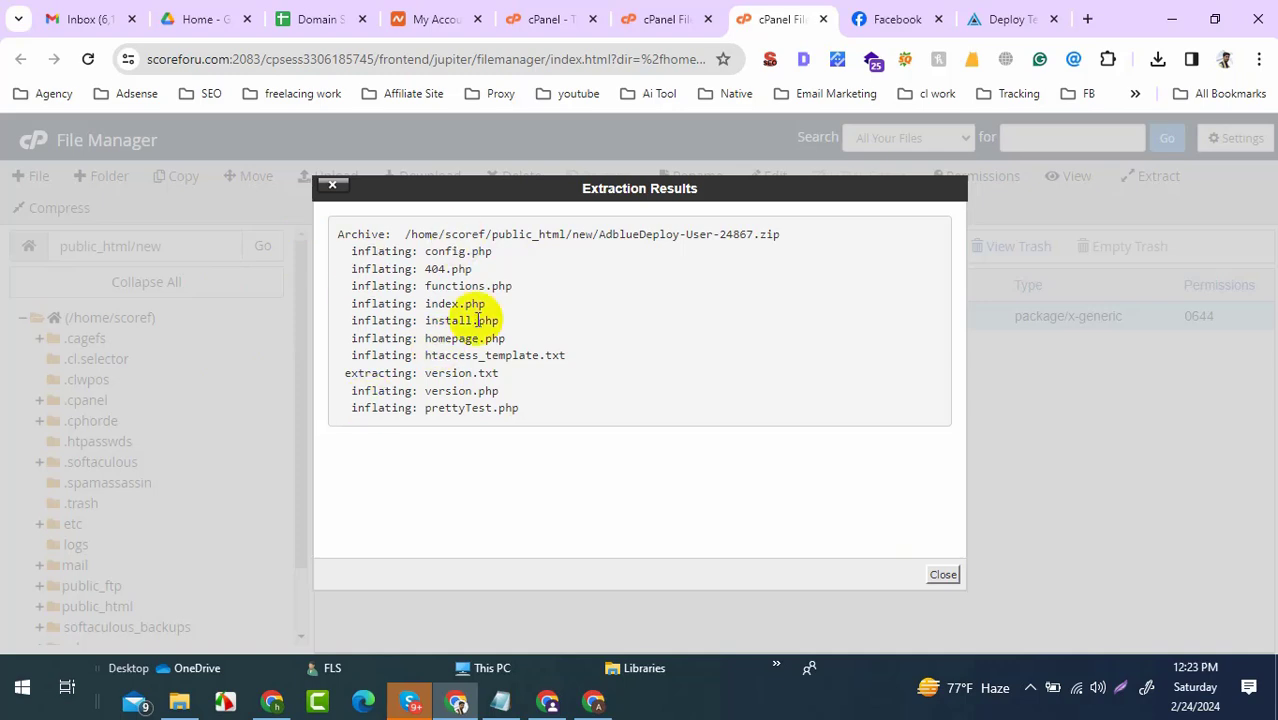
left_click(940, 576)
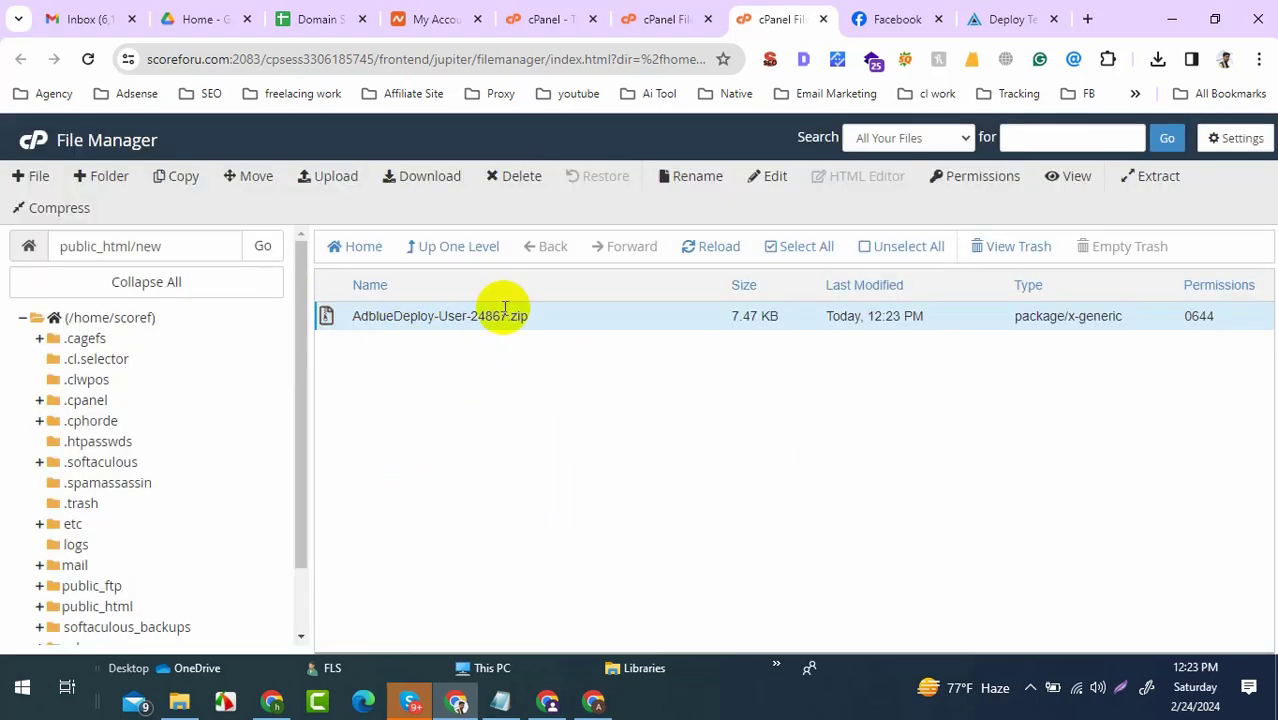
left_click(708, 250)
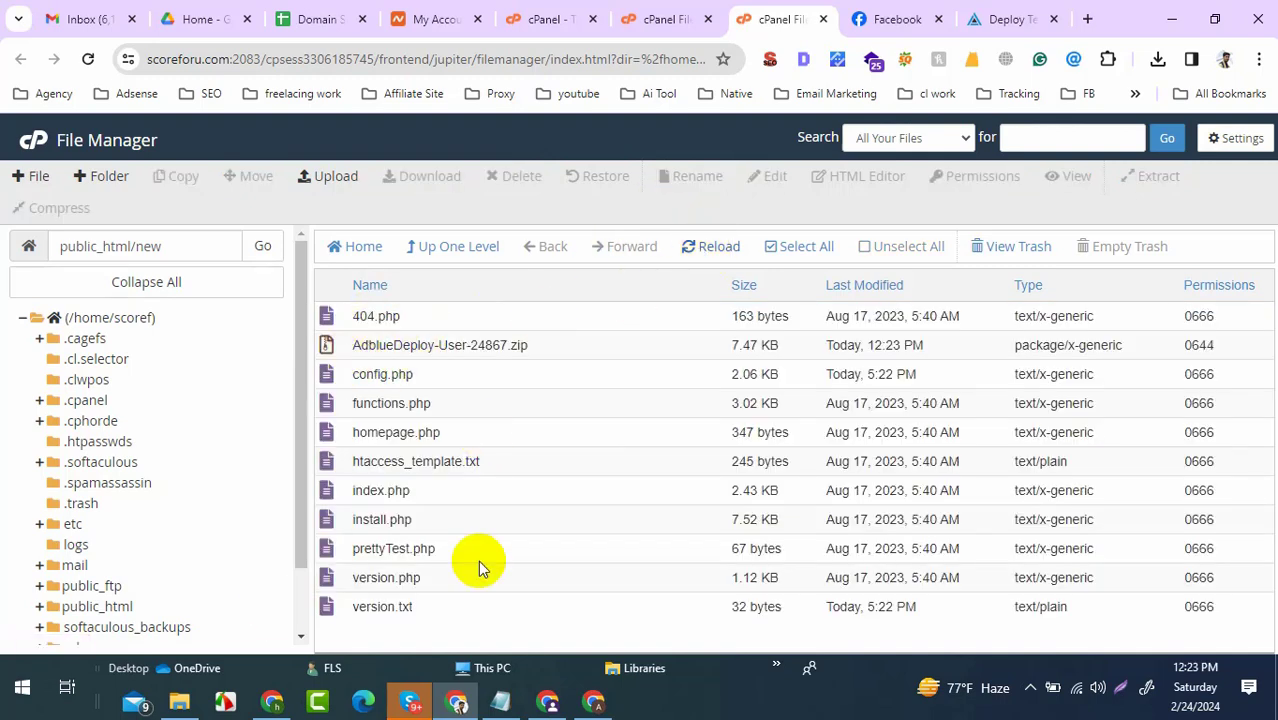
Delete the AdblueDeploy zip package from public_html/new, skipping the trash.
left_click(337, 345)
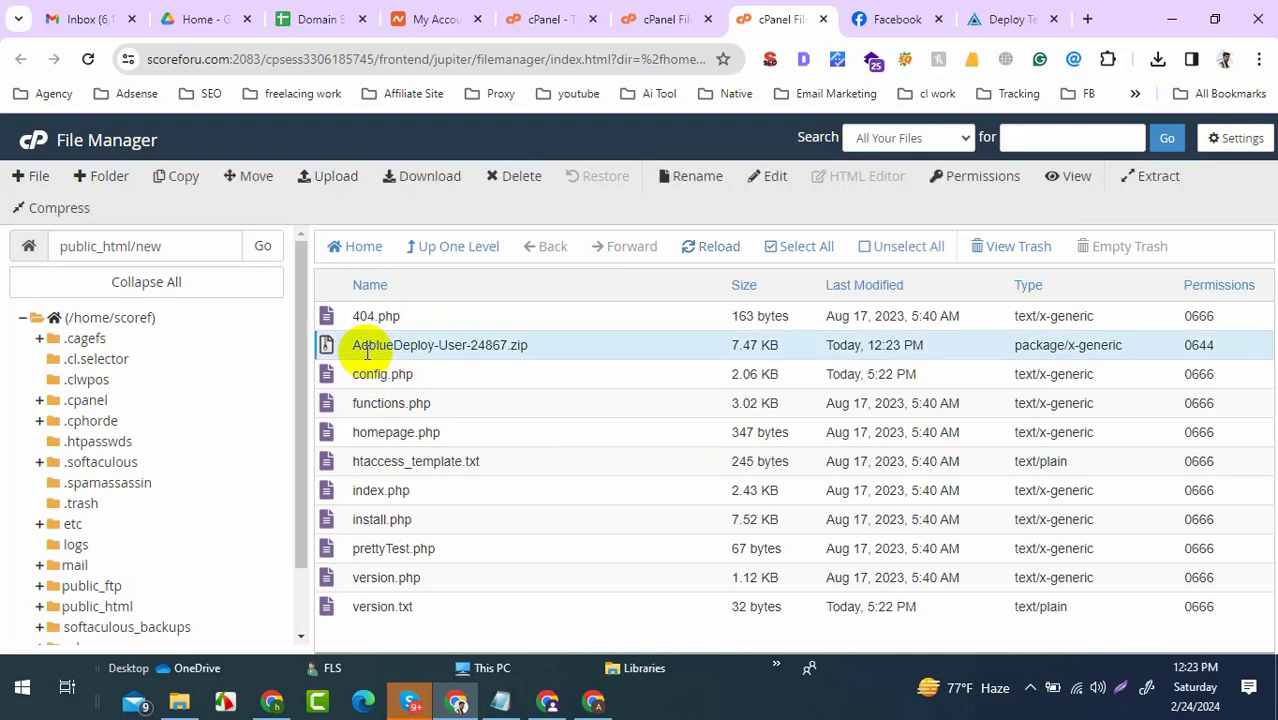
right_click(400, 346)
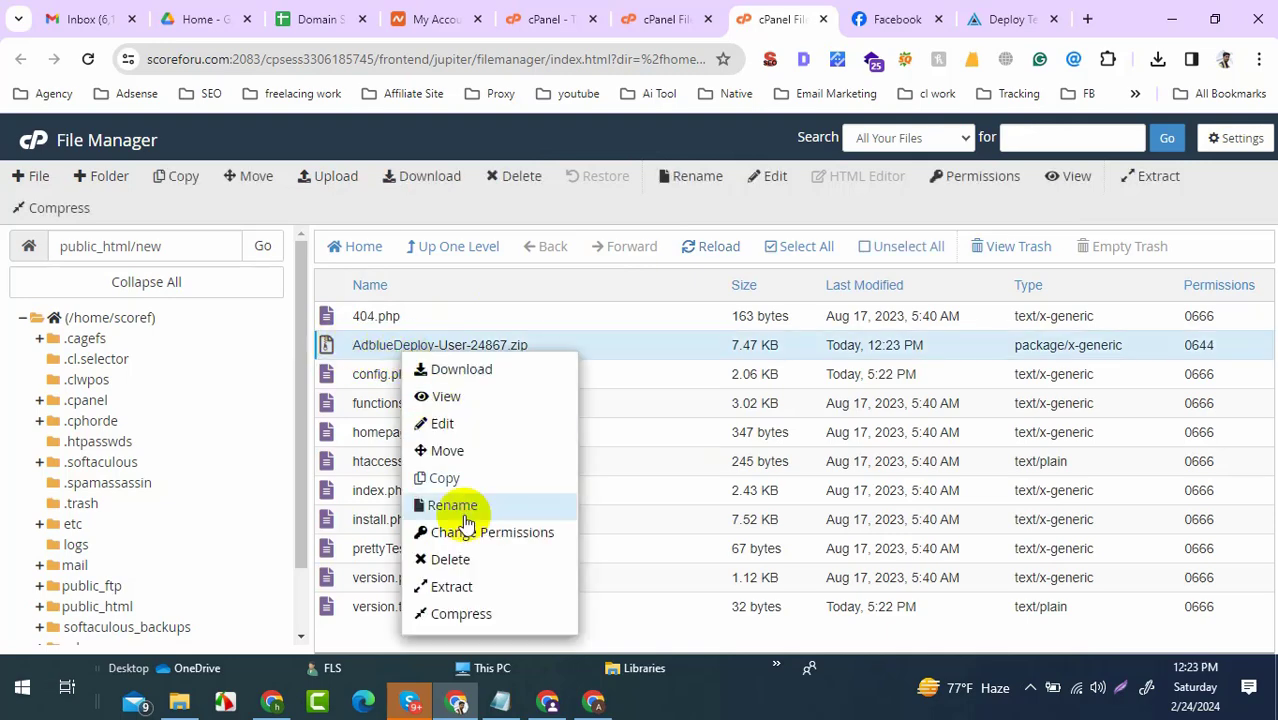
left_click(451, 565)
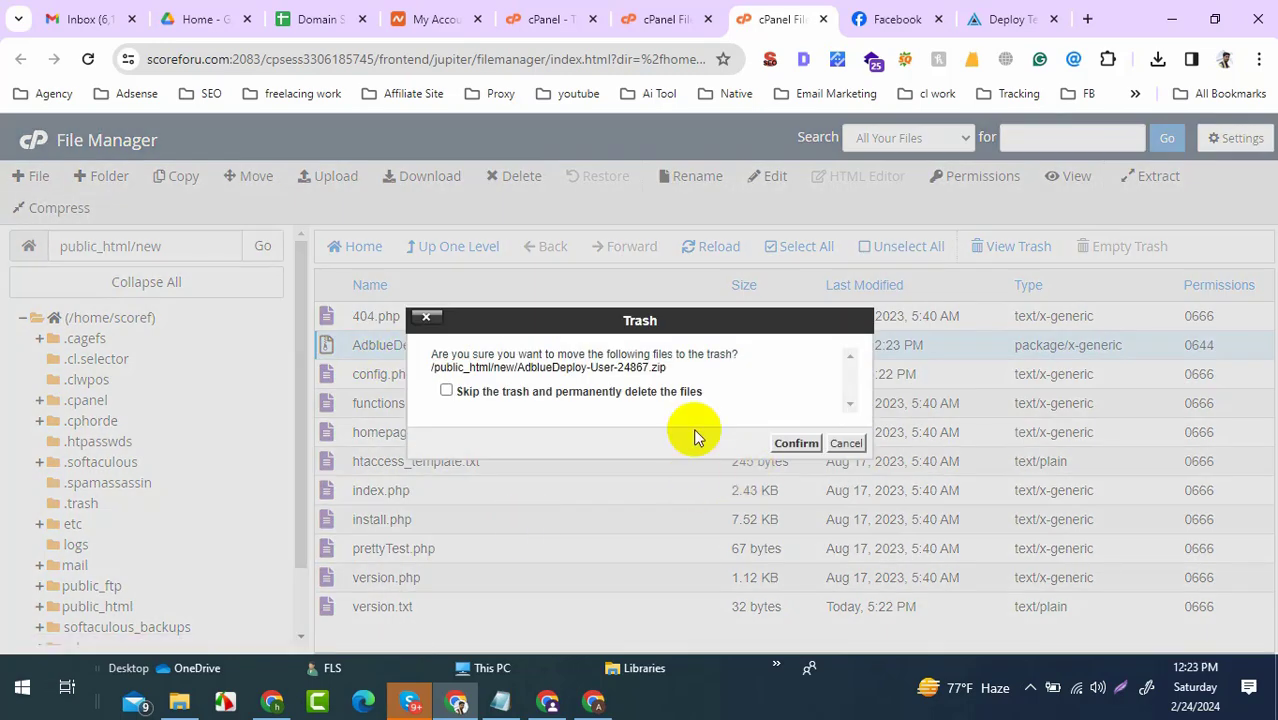
left_click(652, 393)
left_click(782, 445)
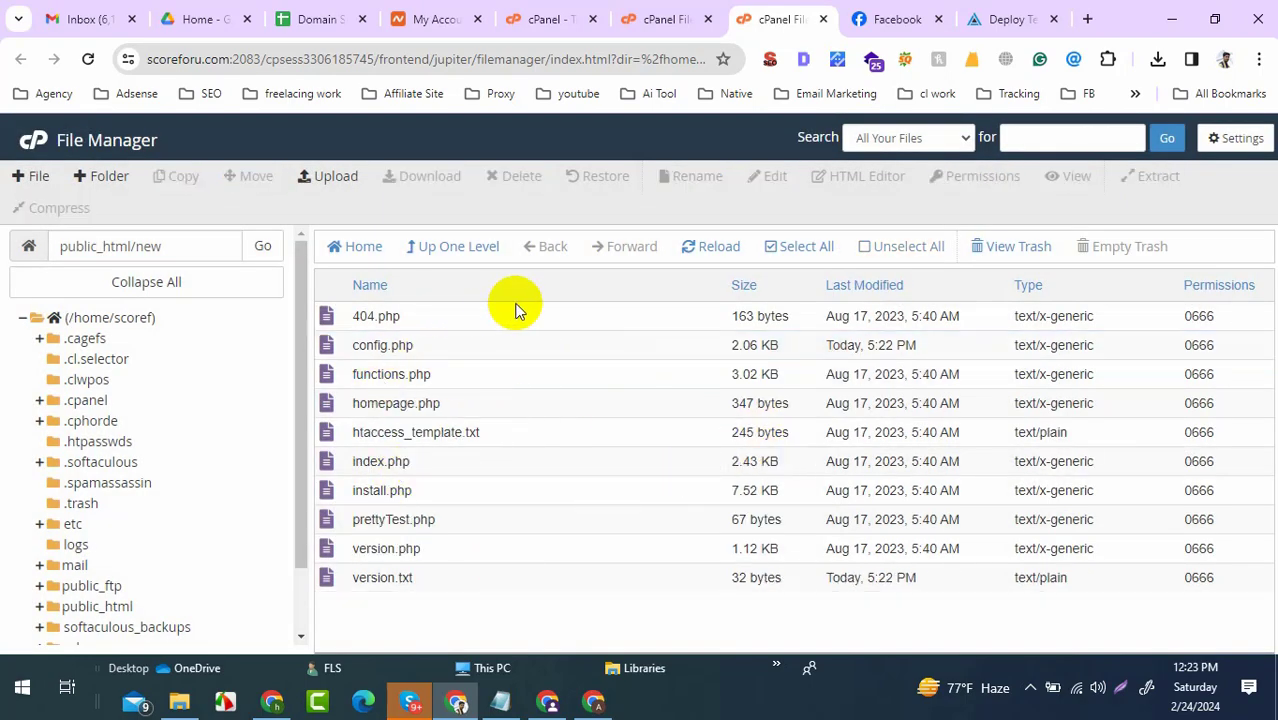
left_click_drag(517, 304, 545, 583)
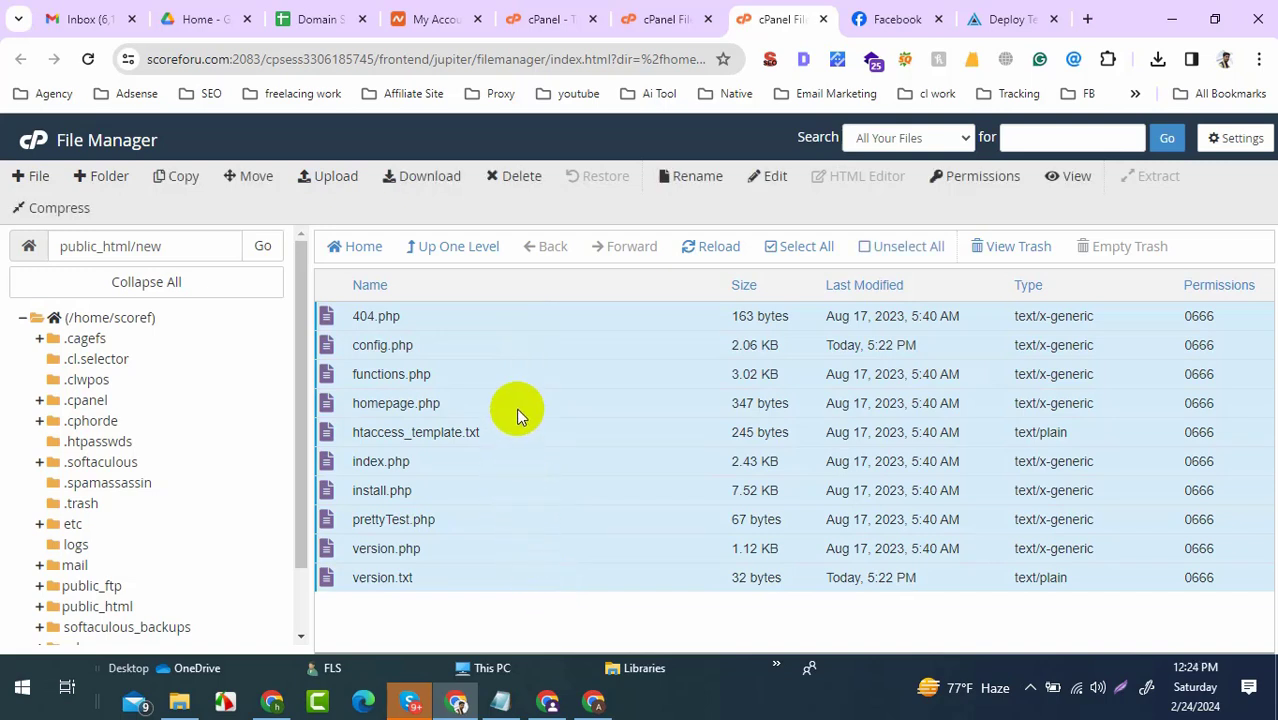
left_click(228, 57)
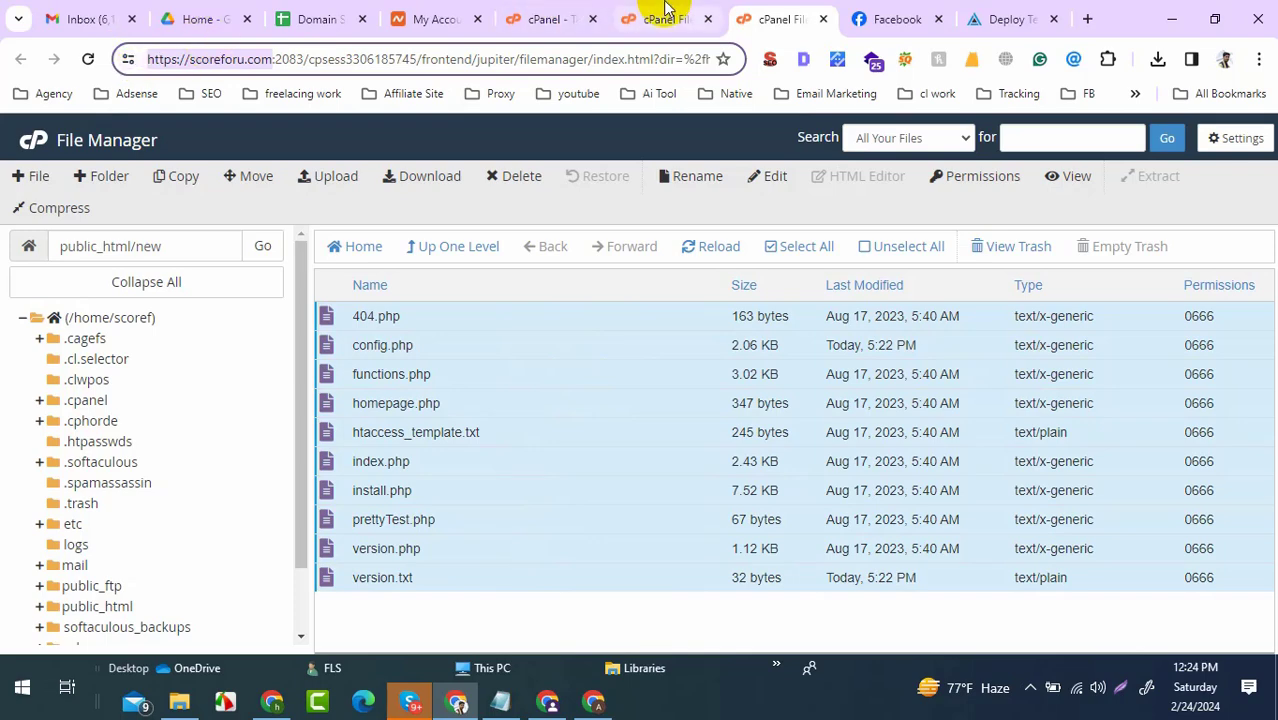
left_click(1087, 17)
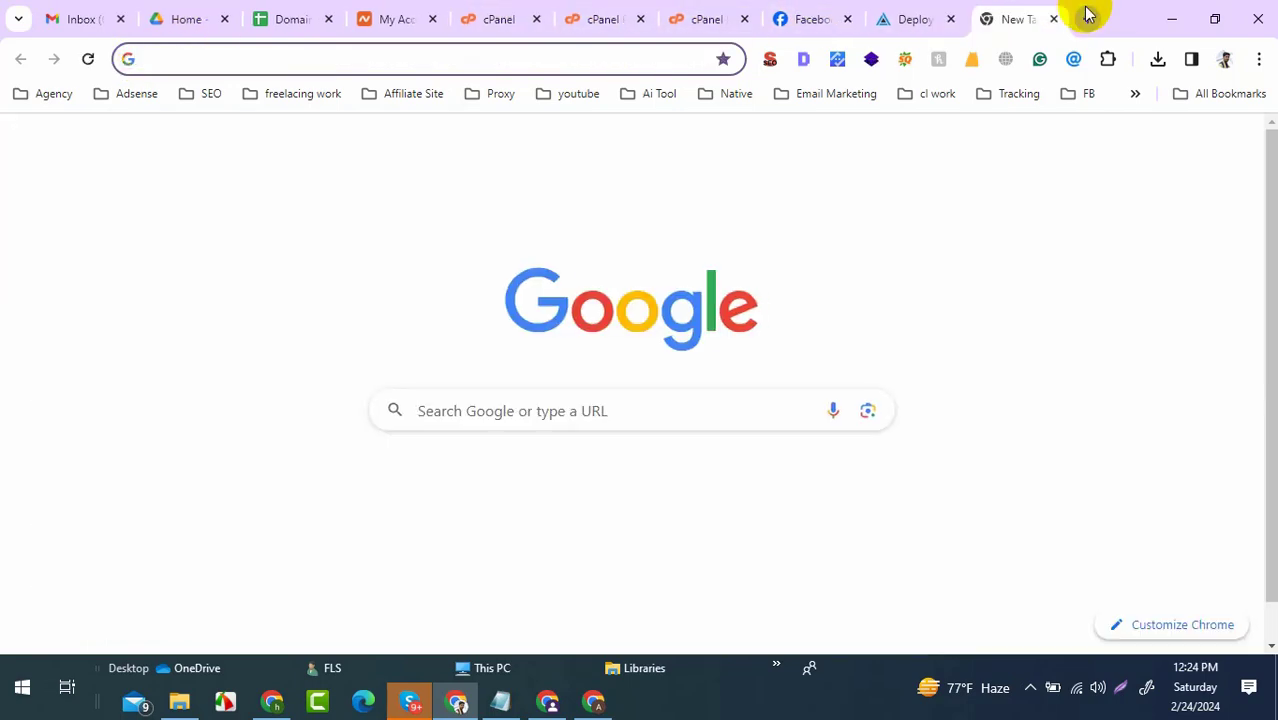
type("https://scoreforu.com/")
type("ne")
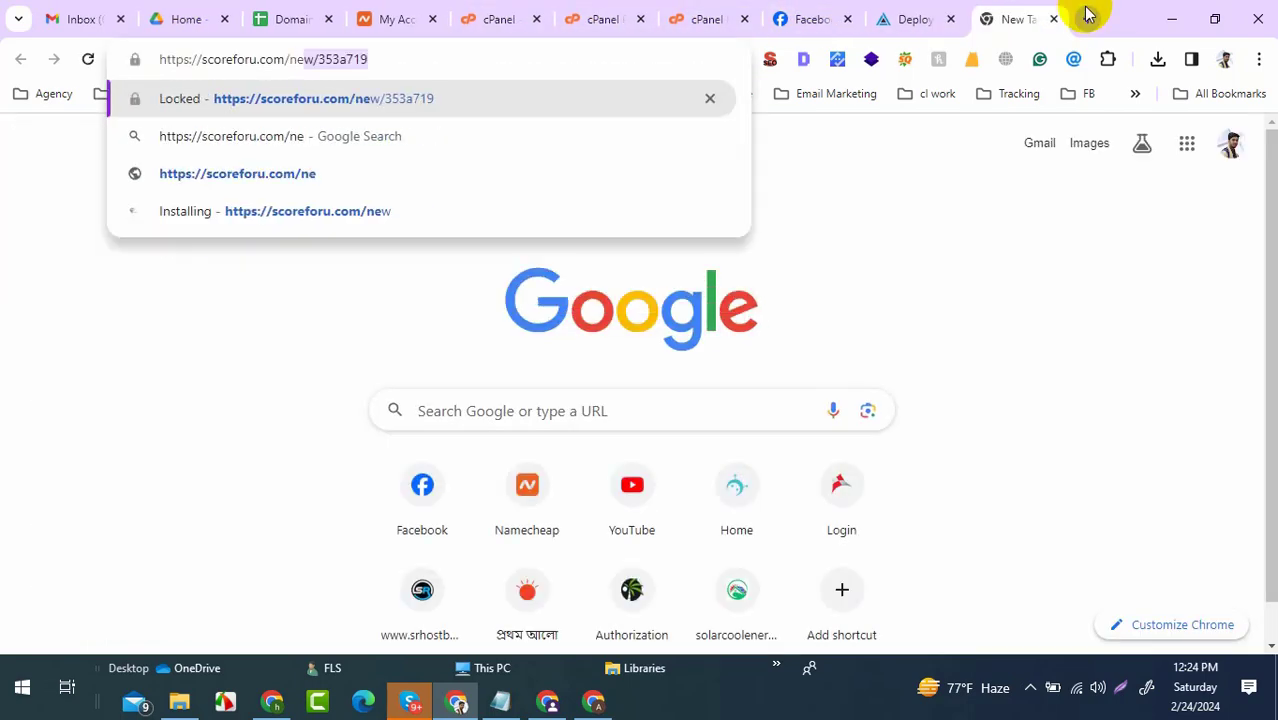
type("w")
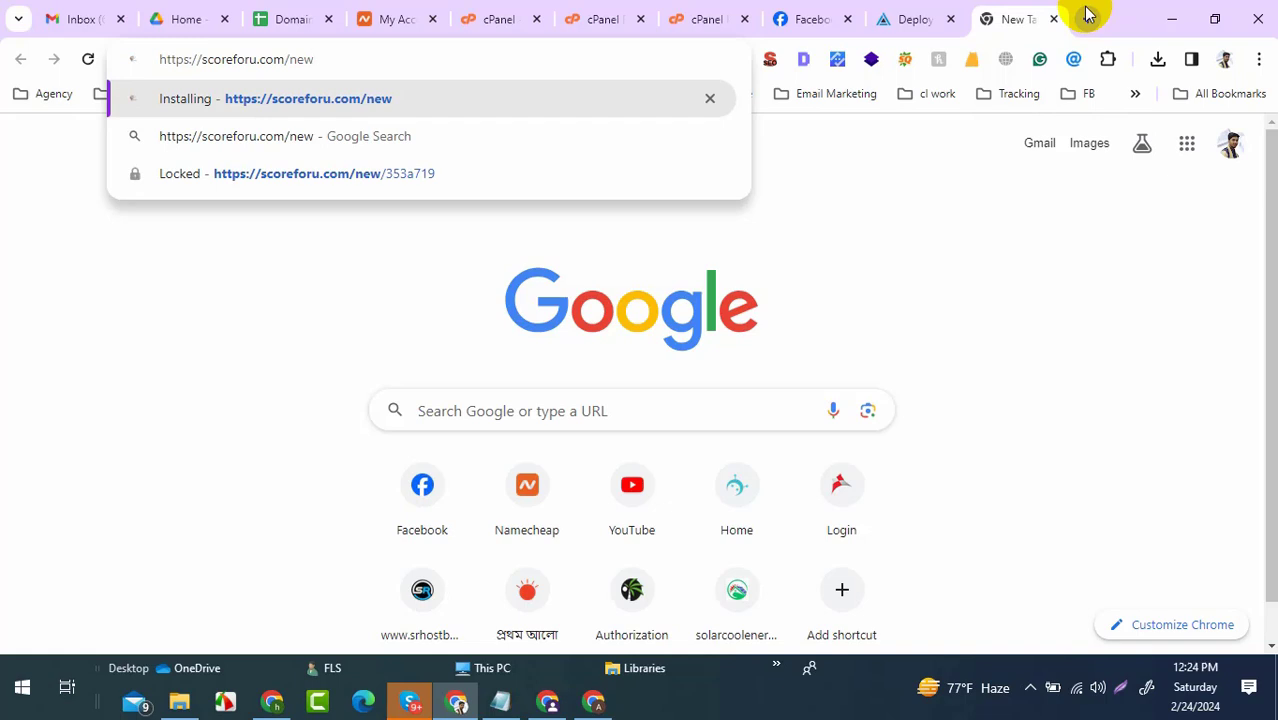
left_click(670, 16)
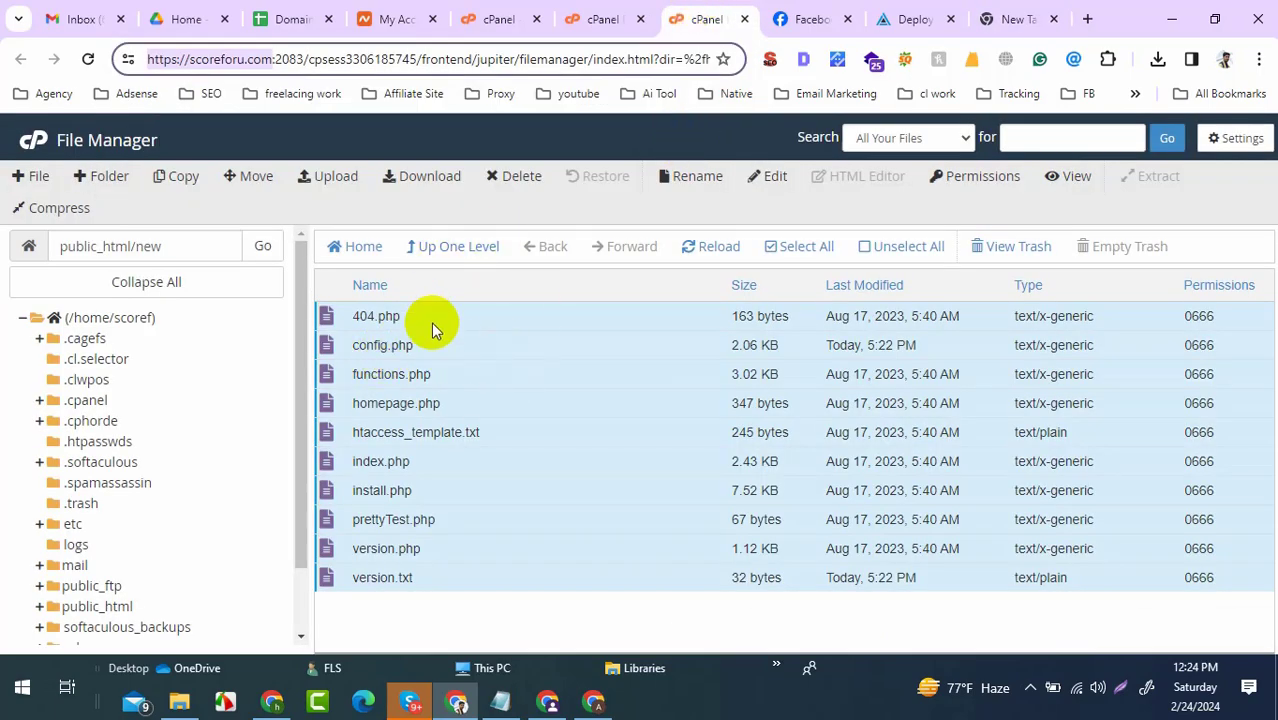
left_click(1000, 18)
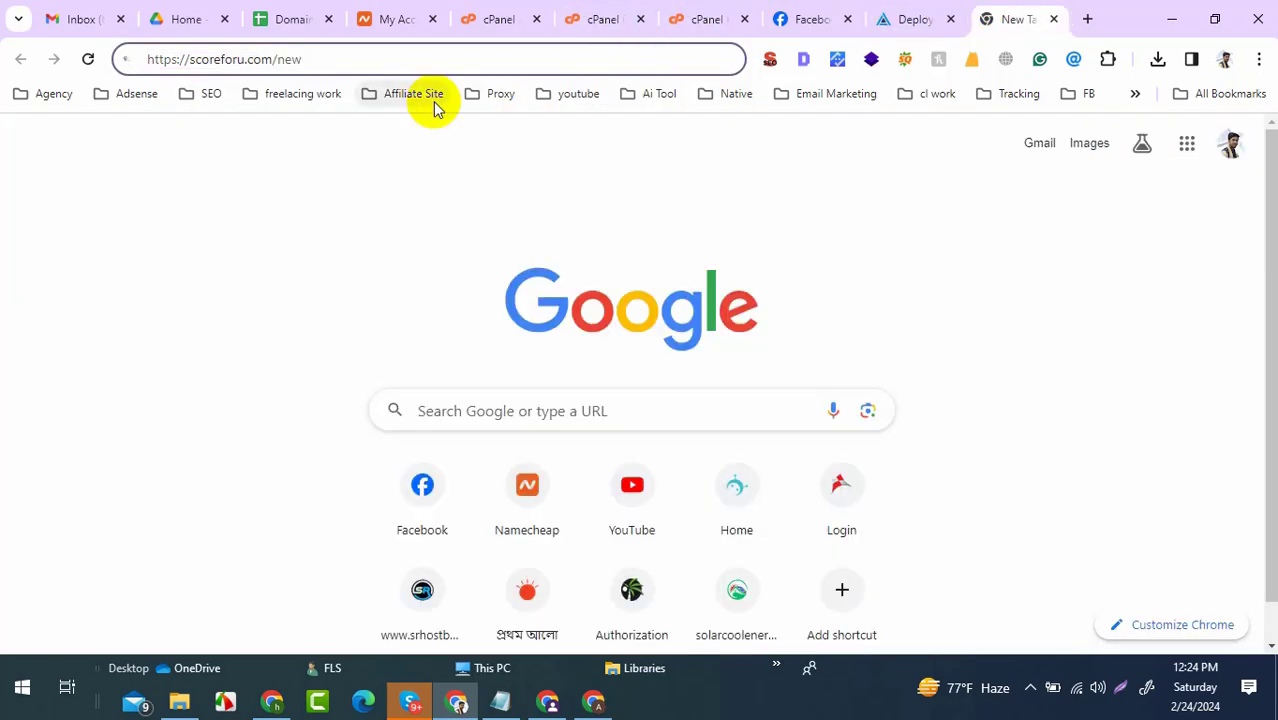
key("Return")
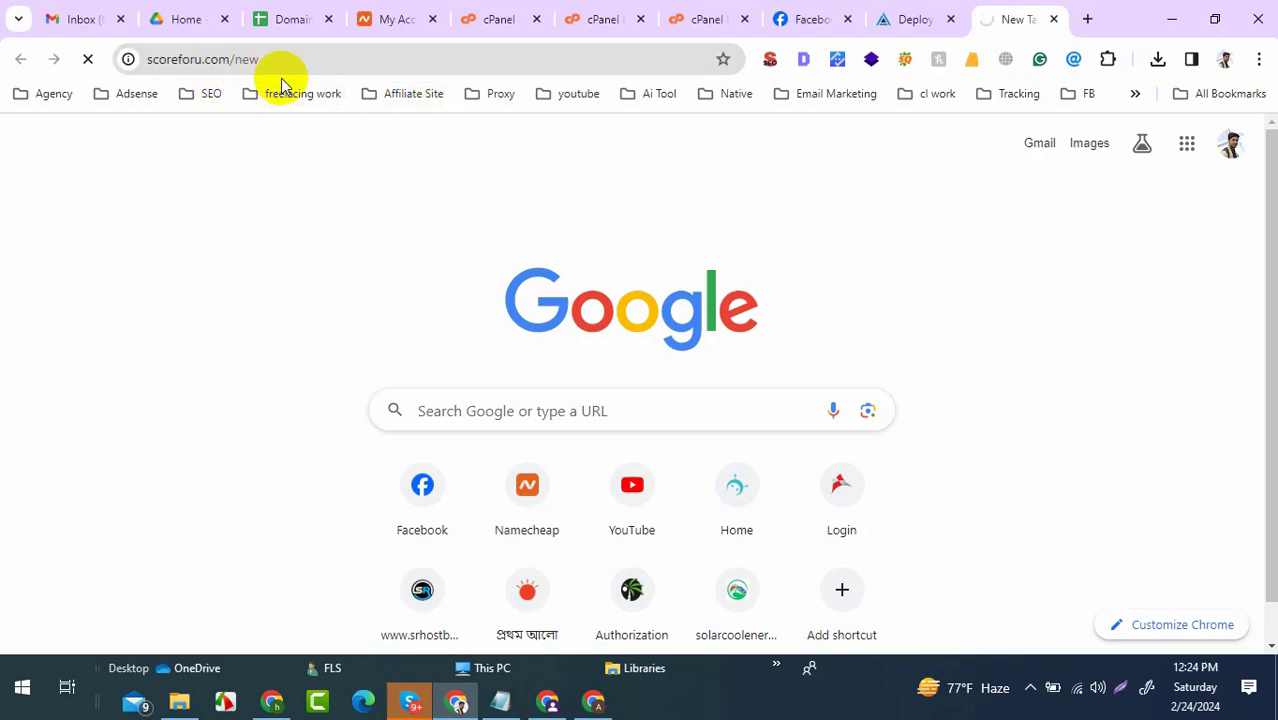
Switch back to cPanel File Manager and locate the new folder inside public_html.
left_click(730, 12)
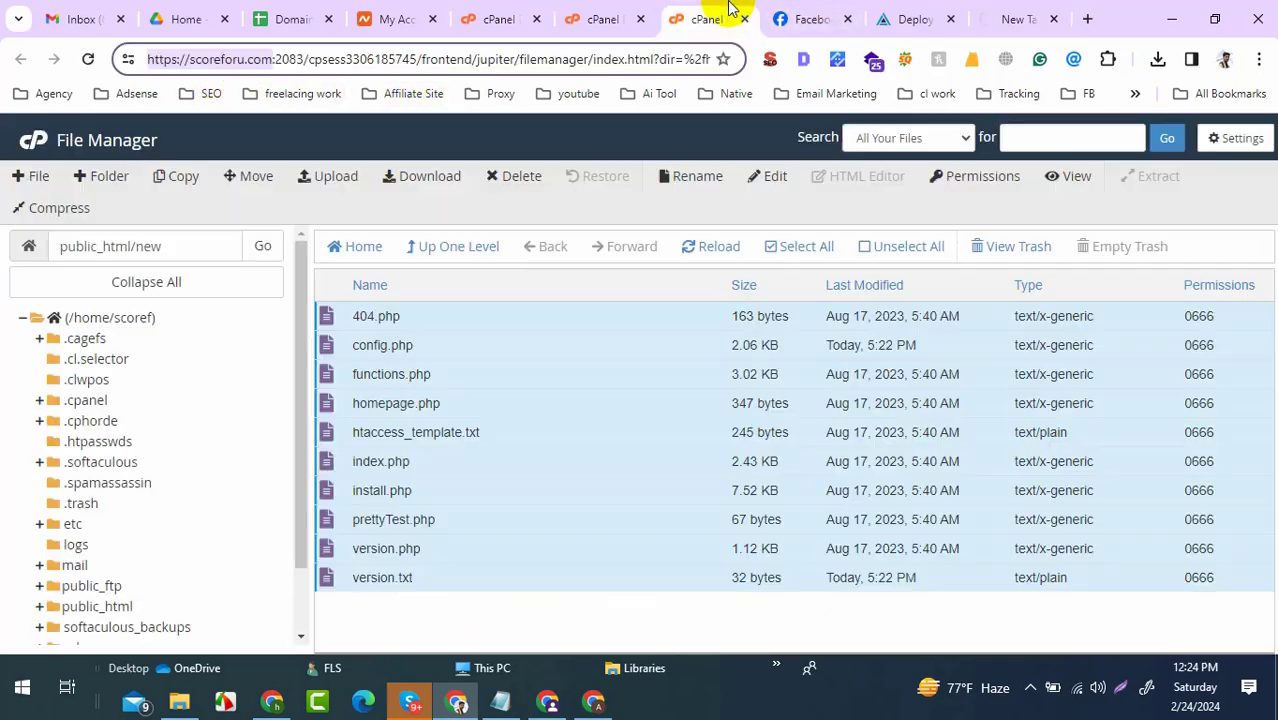
left_click(118, 606)
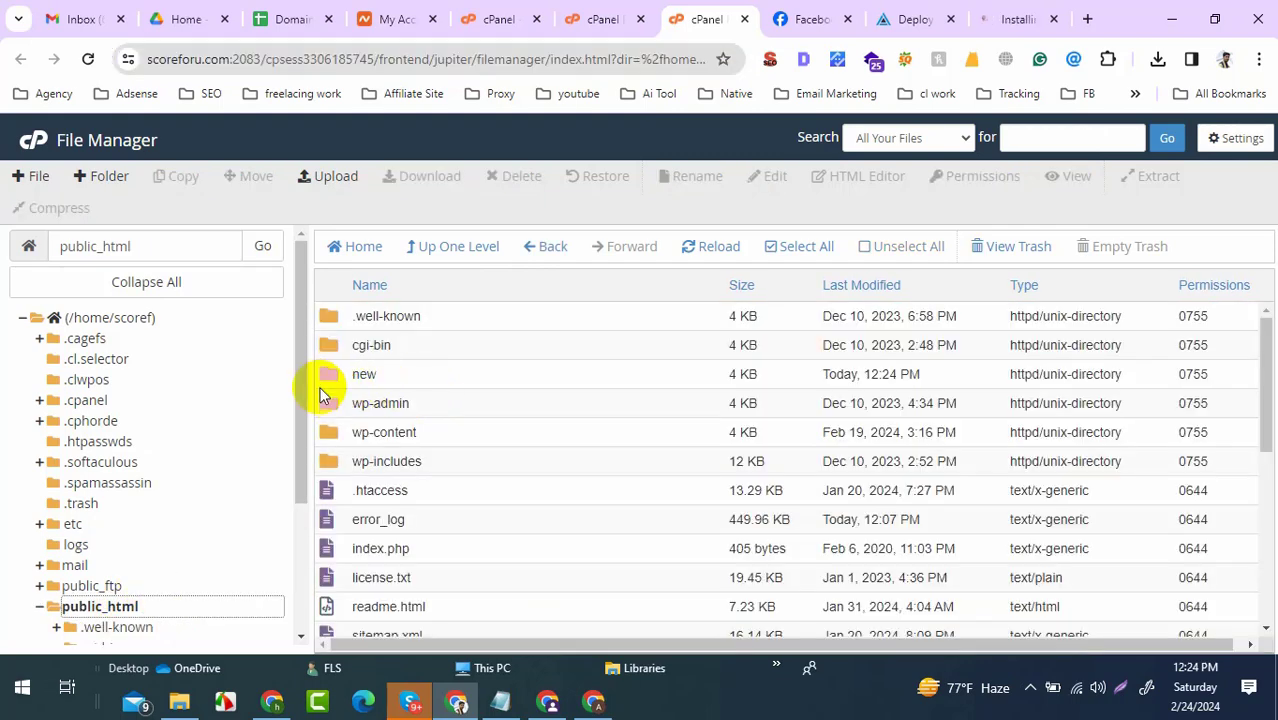
left_click(325, 373)
Return to the scoreforu.com/new installer page and review its cache folder, pretty URL, ping test and debug sections.
left_click(1016, 18)
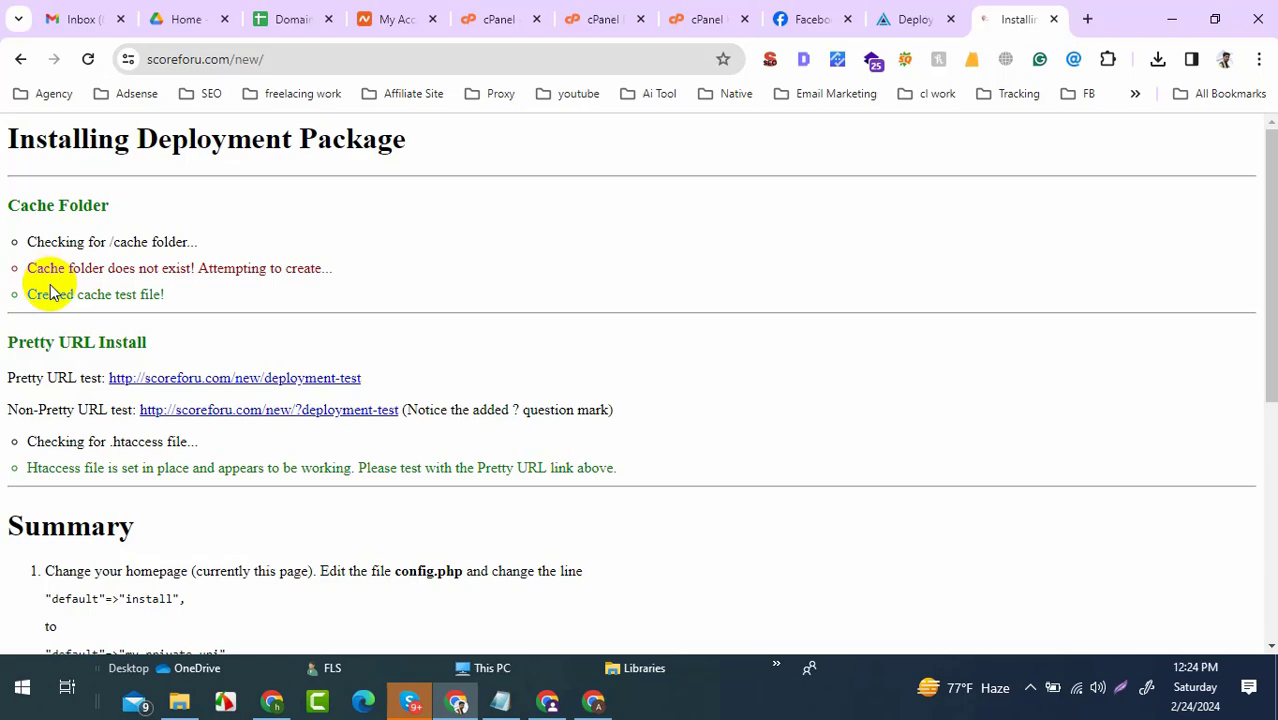
scroll(50, 292, "down", 3)
scroll(50, 286, "down", 2)
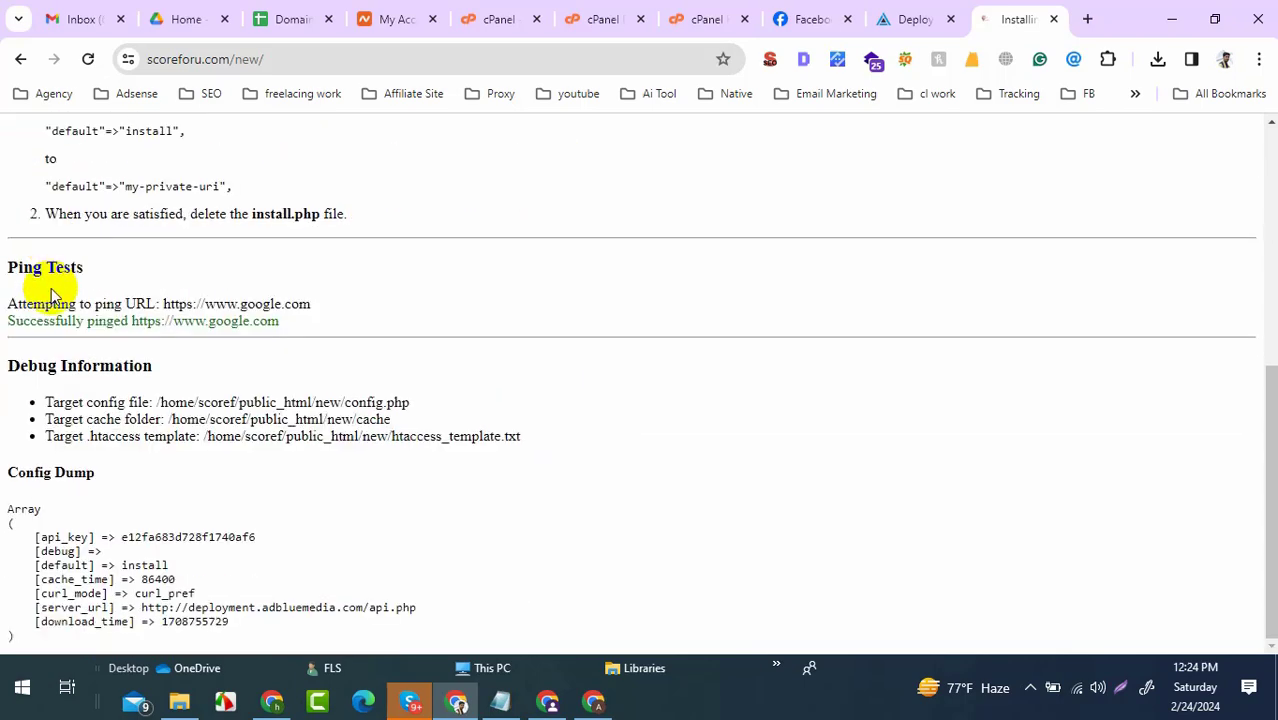
scroll(60, 292, "up", 5)
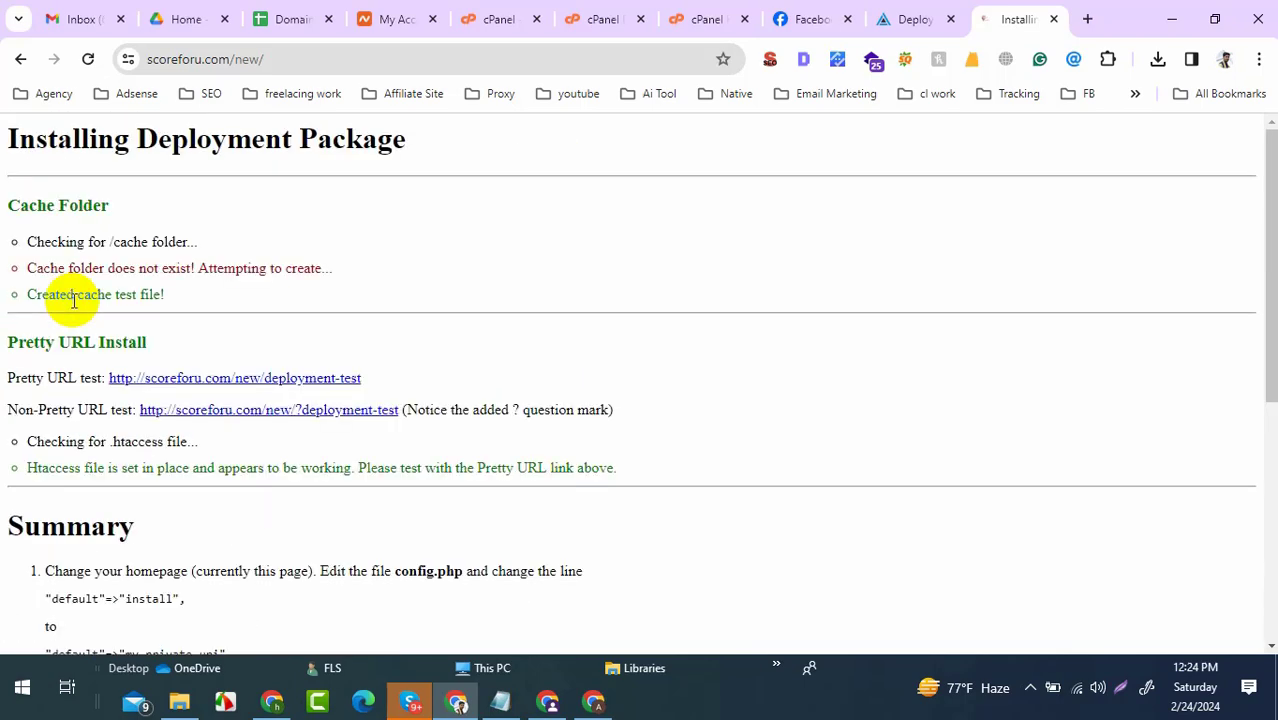
left_click_drag(17, 206, 183, 405)
scroll(183, 405, "down", 5)
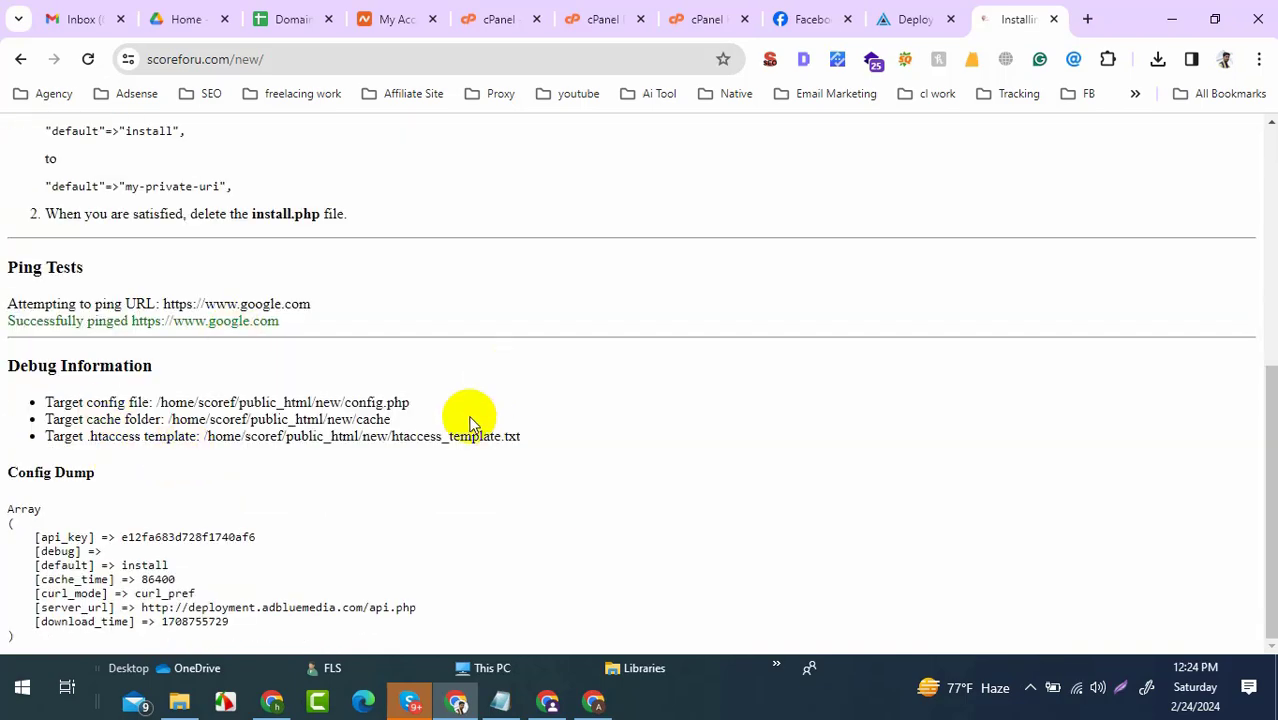
scroll(462, 417, "up", 5)
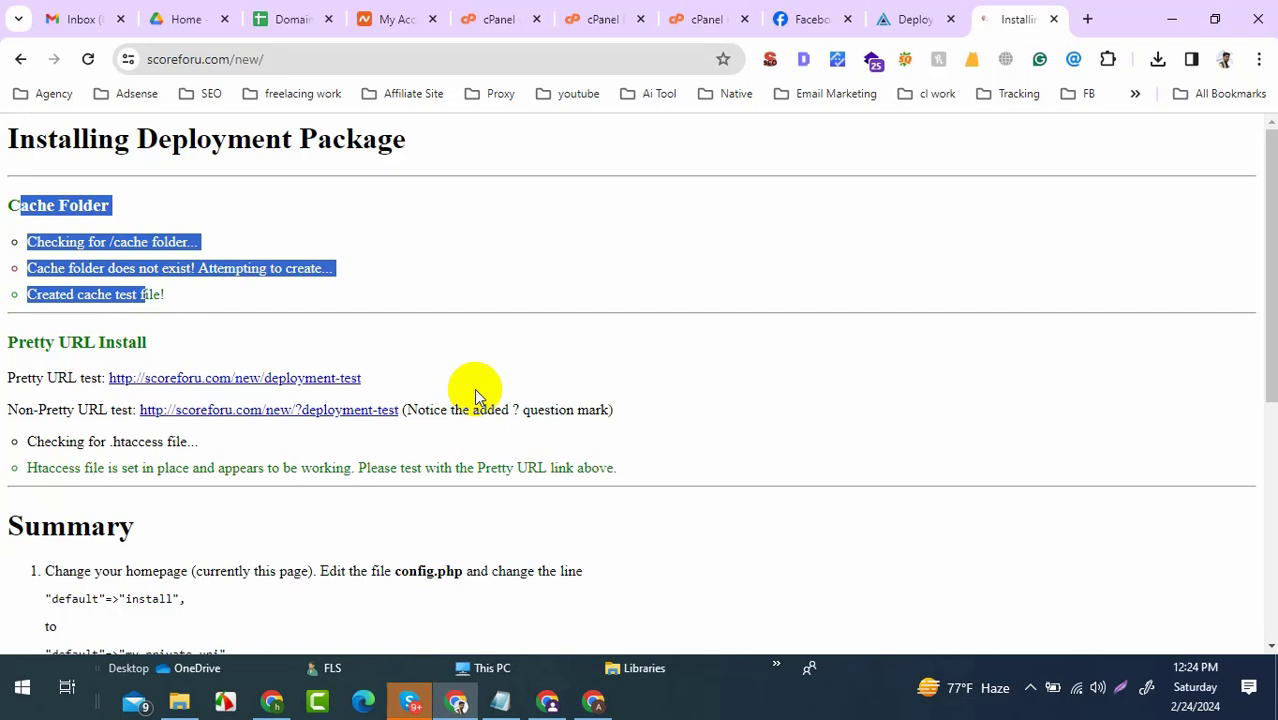
left_click(236, 290)
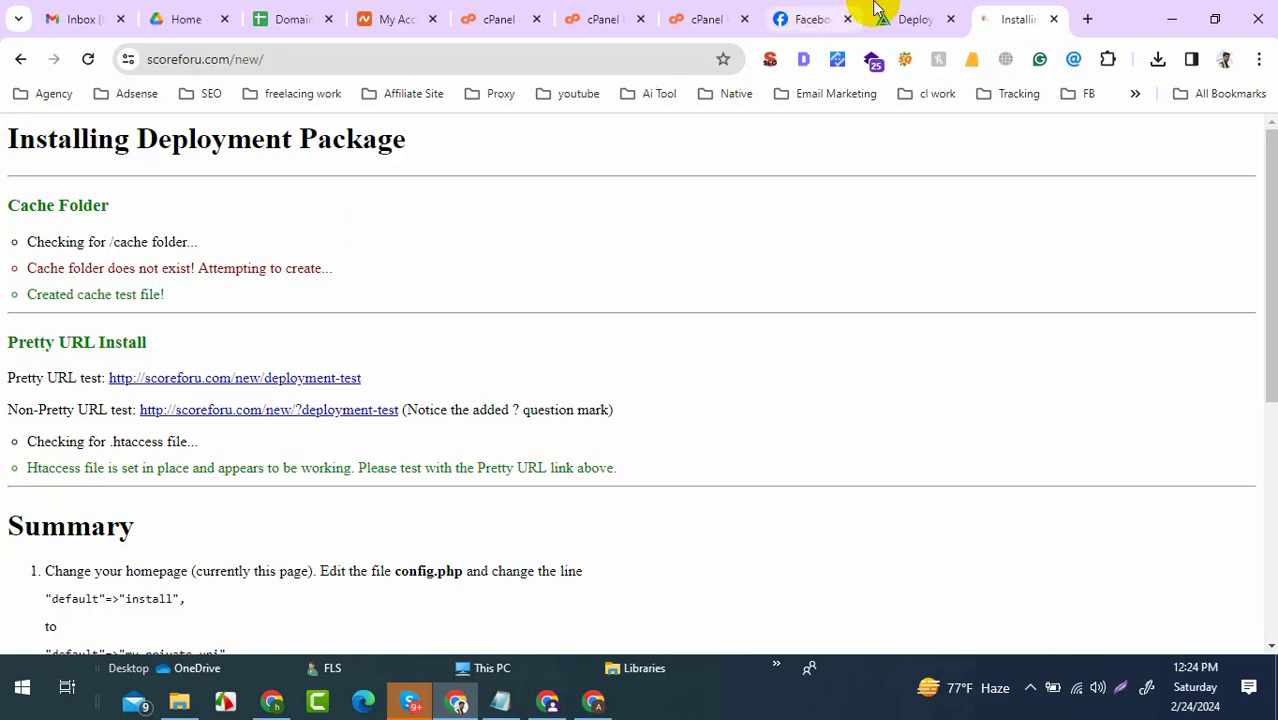
Switch to AdblueMedia and open the Build/Modify Locker page for content lockers.
left_click(905, 19)
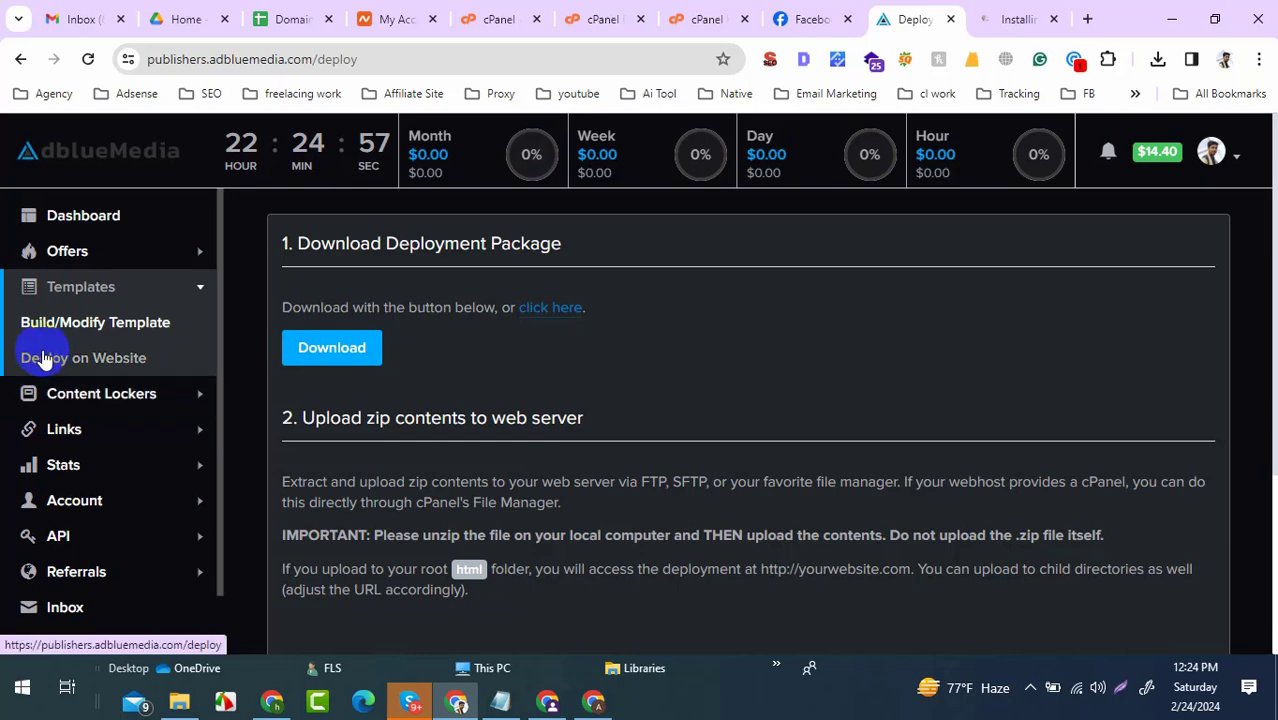
left_click(112, 394)
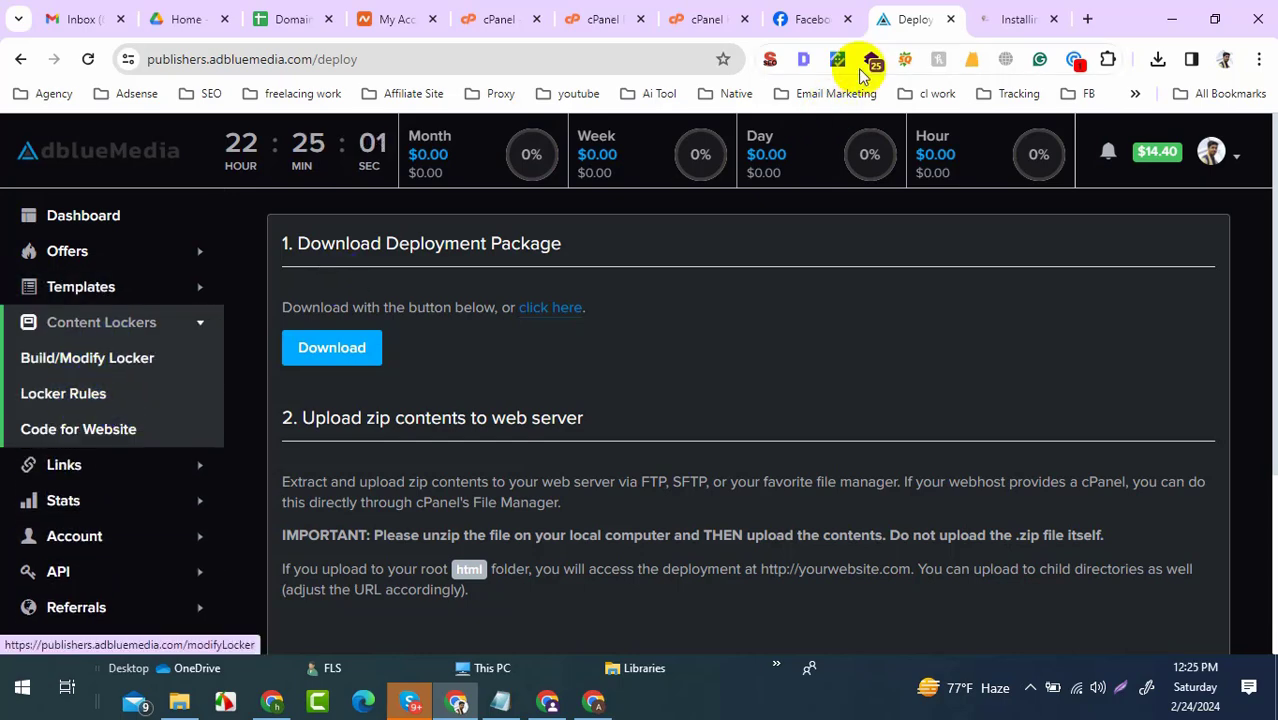
left_click(1018, 19)
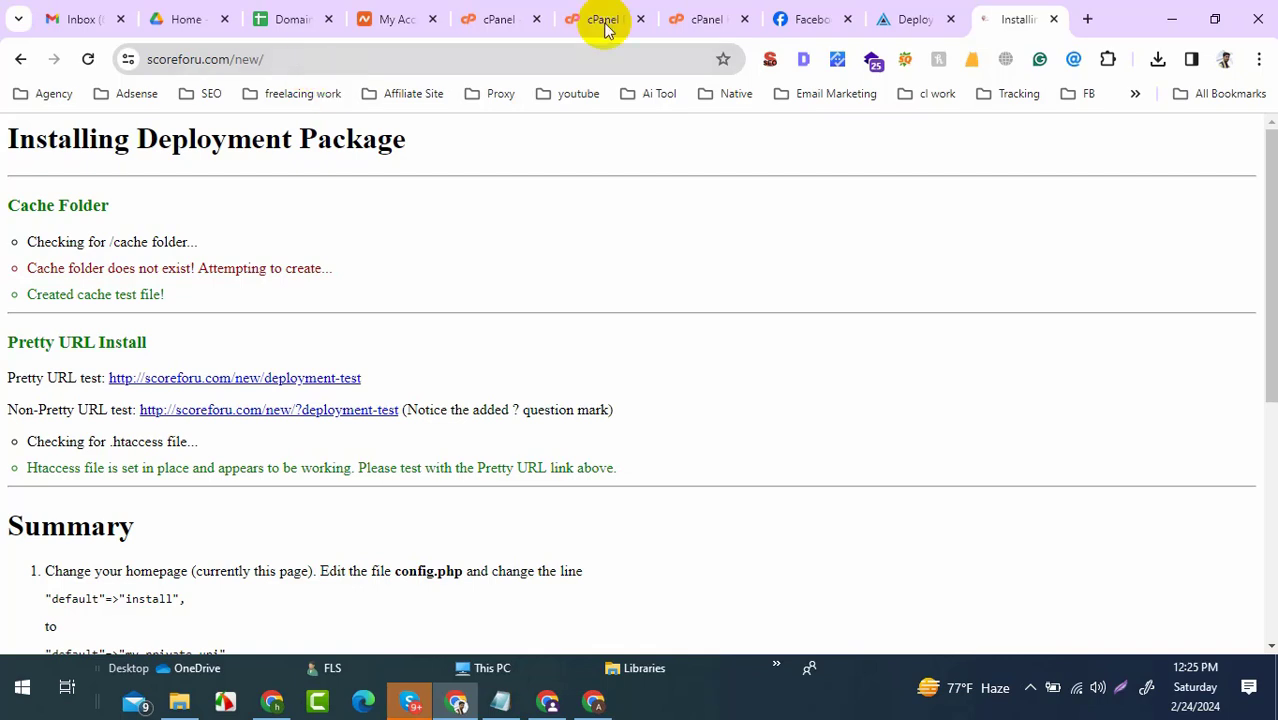
left_click(903, 18)
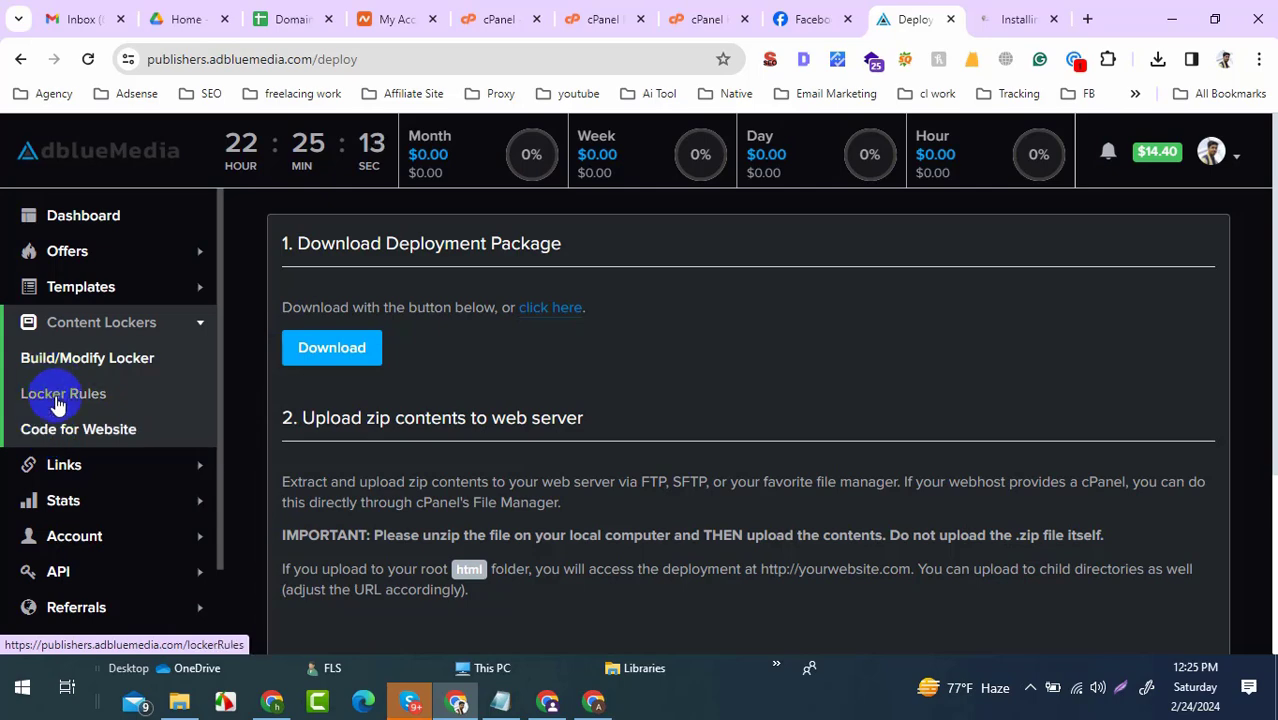
left_click(63, 362)
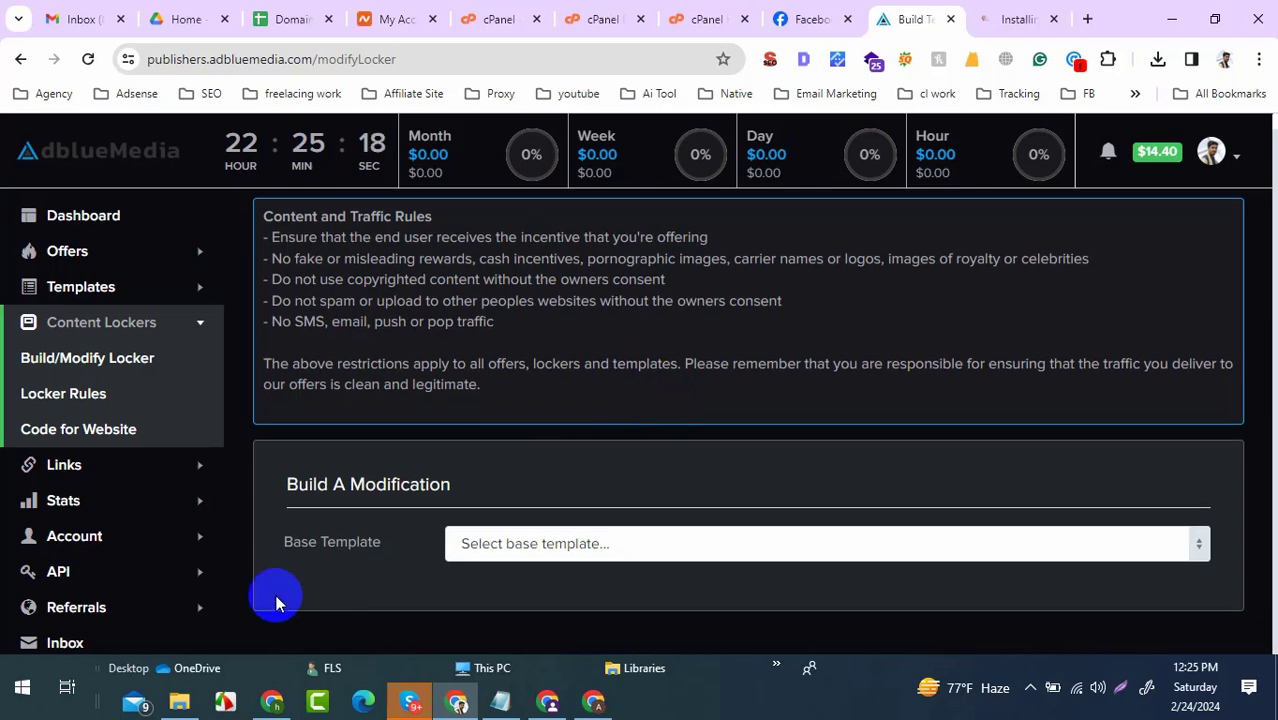
Choose Visual Editor by Prime as the base template and launch its external locker builder.
left_click(484, 548)
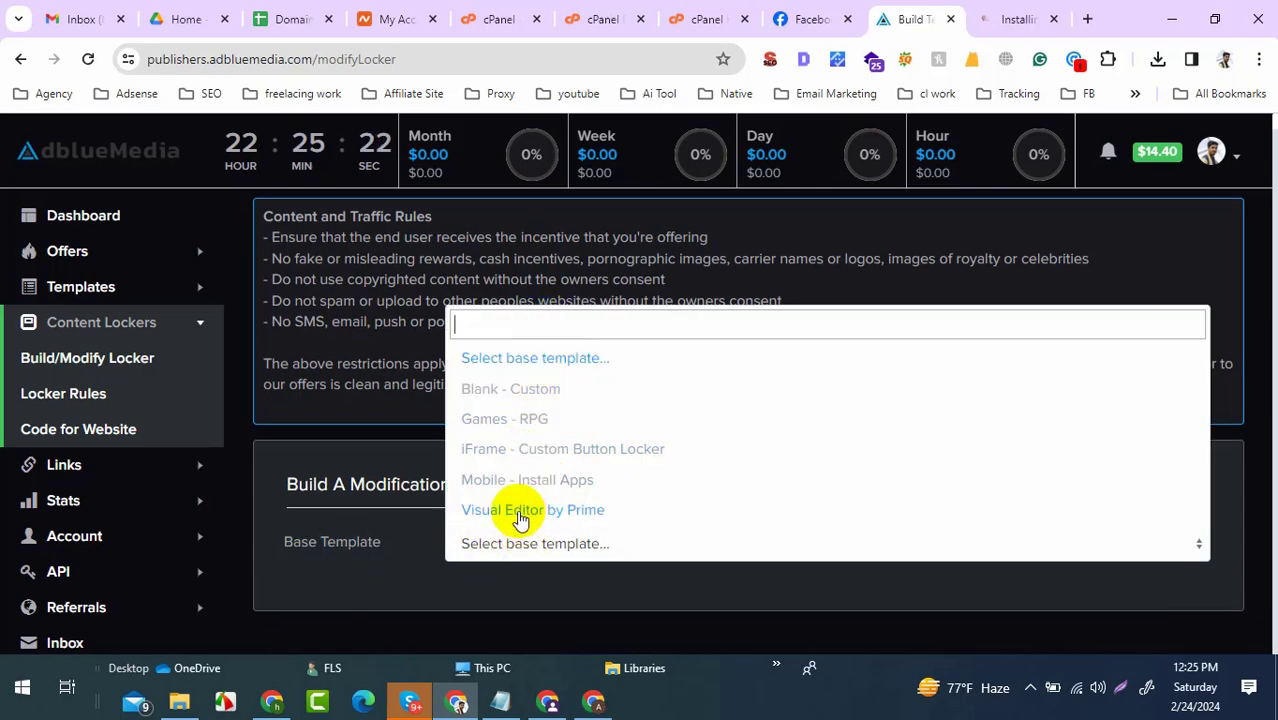
left_click(555, 512)
scroll(520, 450, "down", 2)
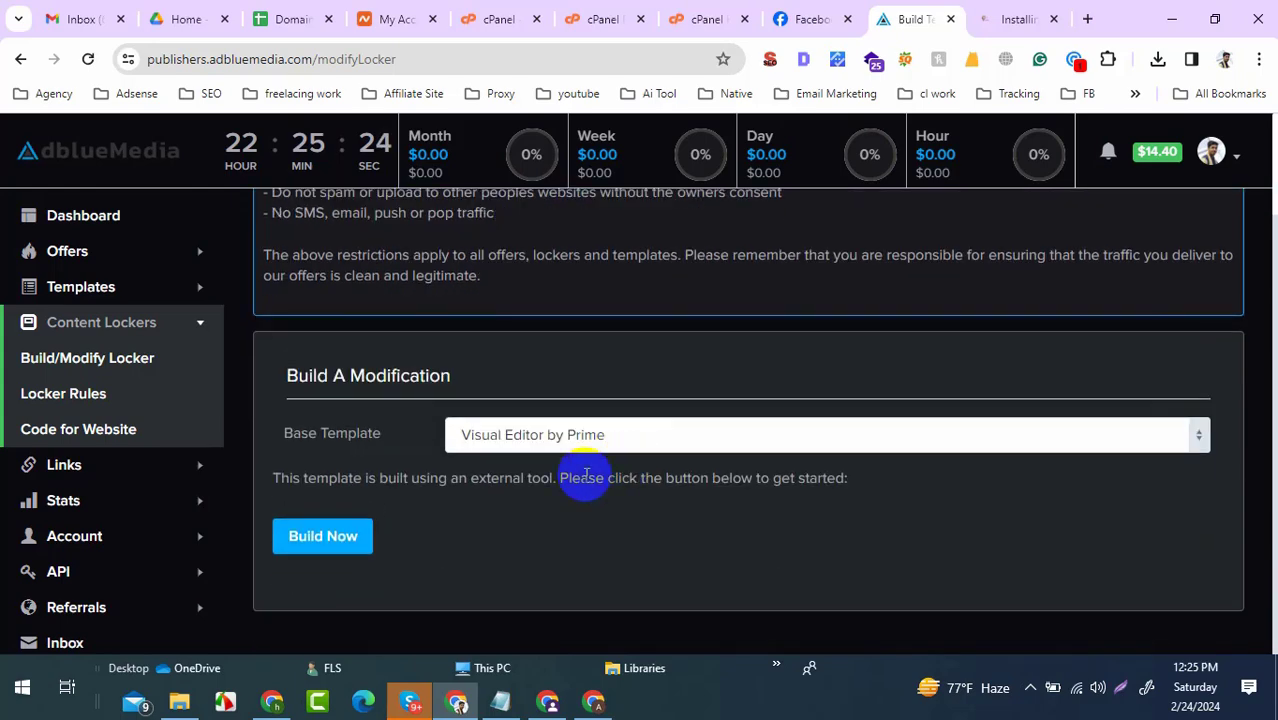
left_click(296, 538)
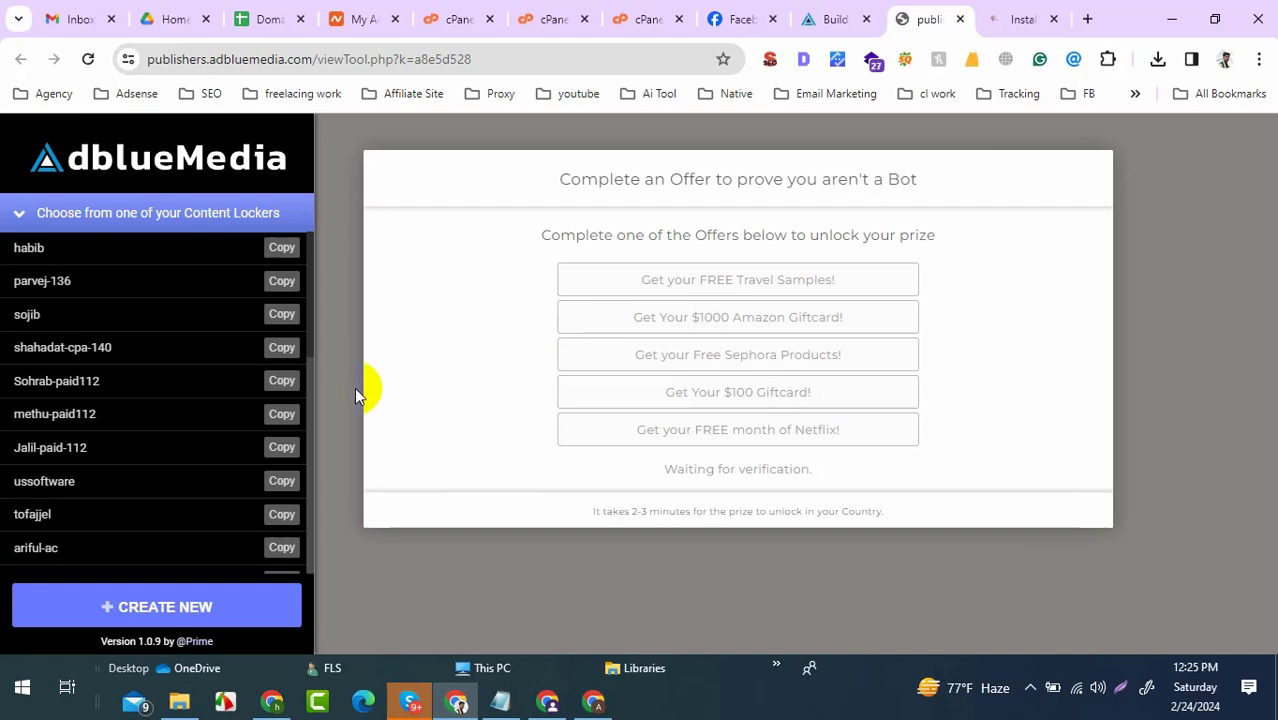
Create a new content locker in the visual editor and enter a short name for it.
scroll(94, 463, "down", 5)
scroll(125, 520, "down", 1)
left_click(163, 610)
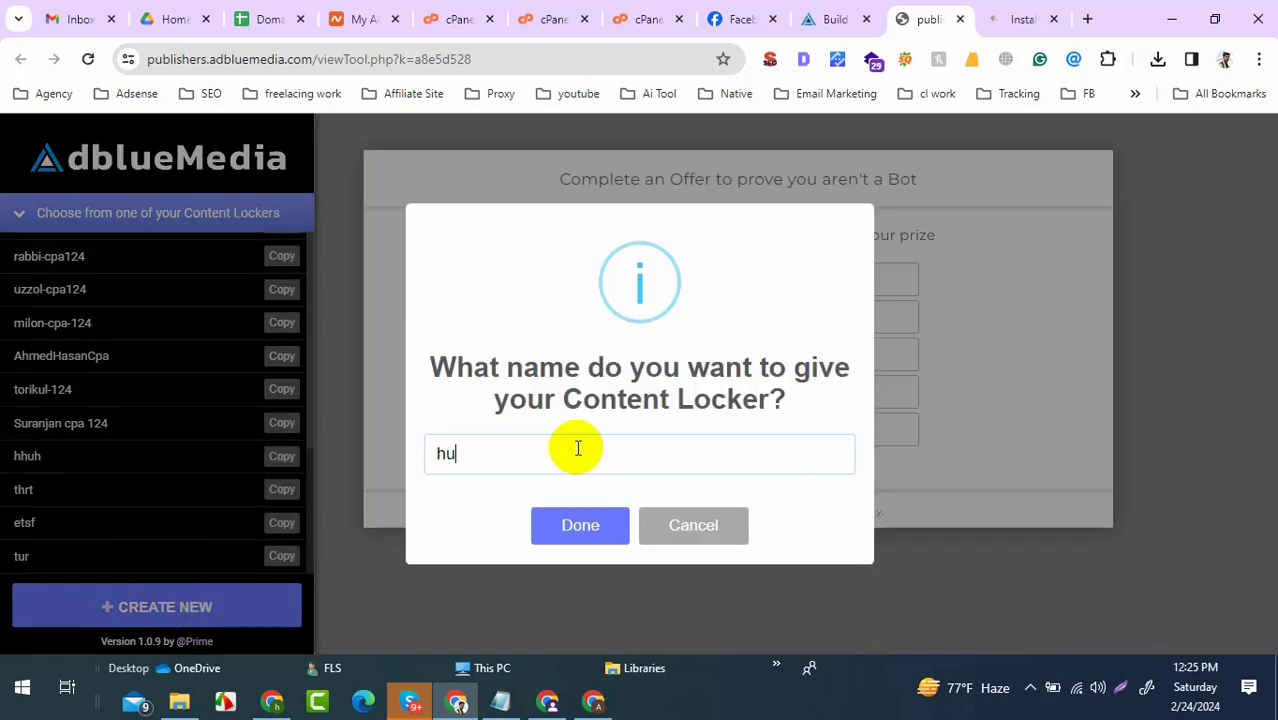
Switch to AdblueMedia's Code for Website page and generate the code for the cpa content locker.
key("ctrl+Page_Up")
left_click(345, 500)
left_click(335, 510)
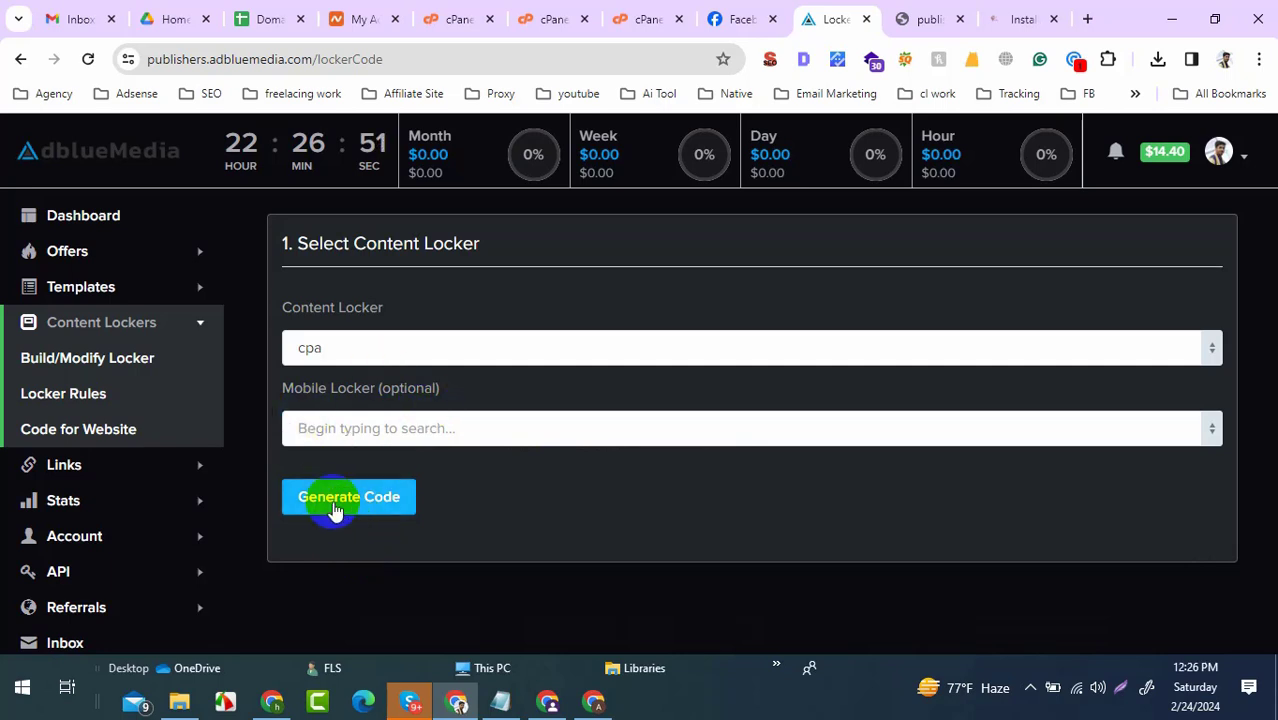
left_click(349, 508)
left_click(350, 506)
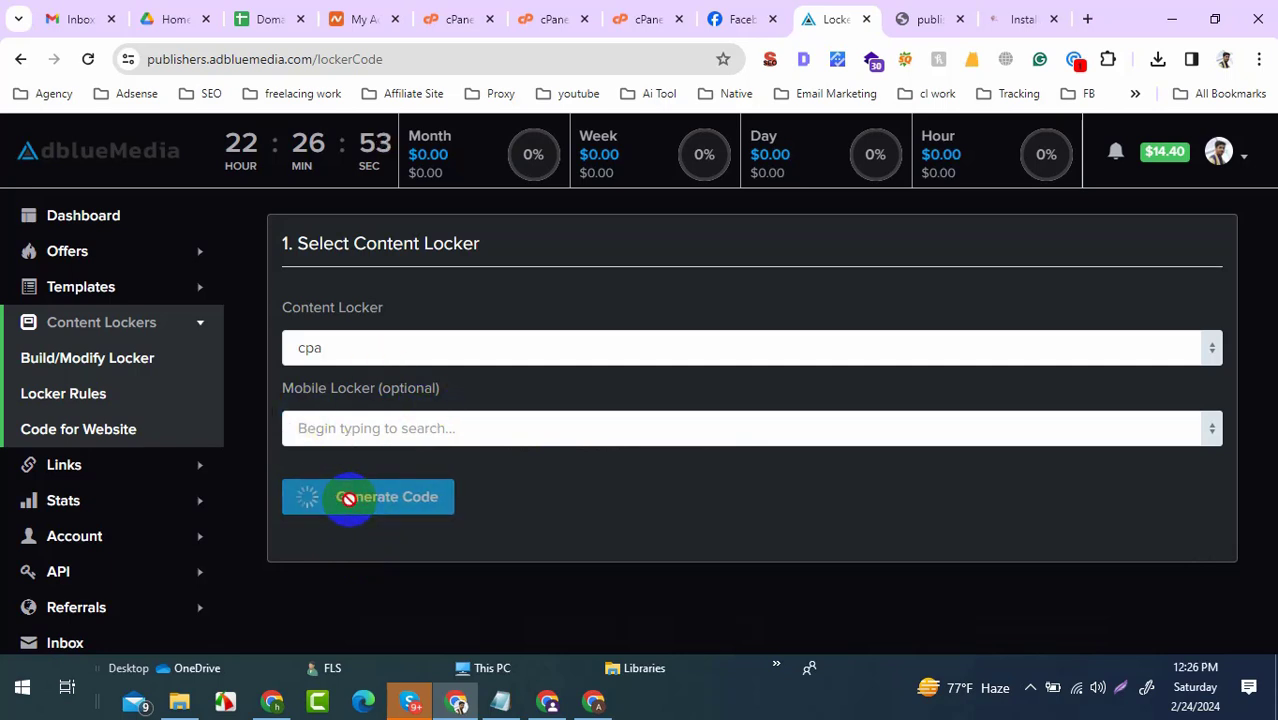
scroll(713, 437, "down", 3)
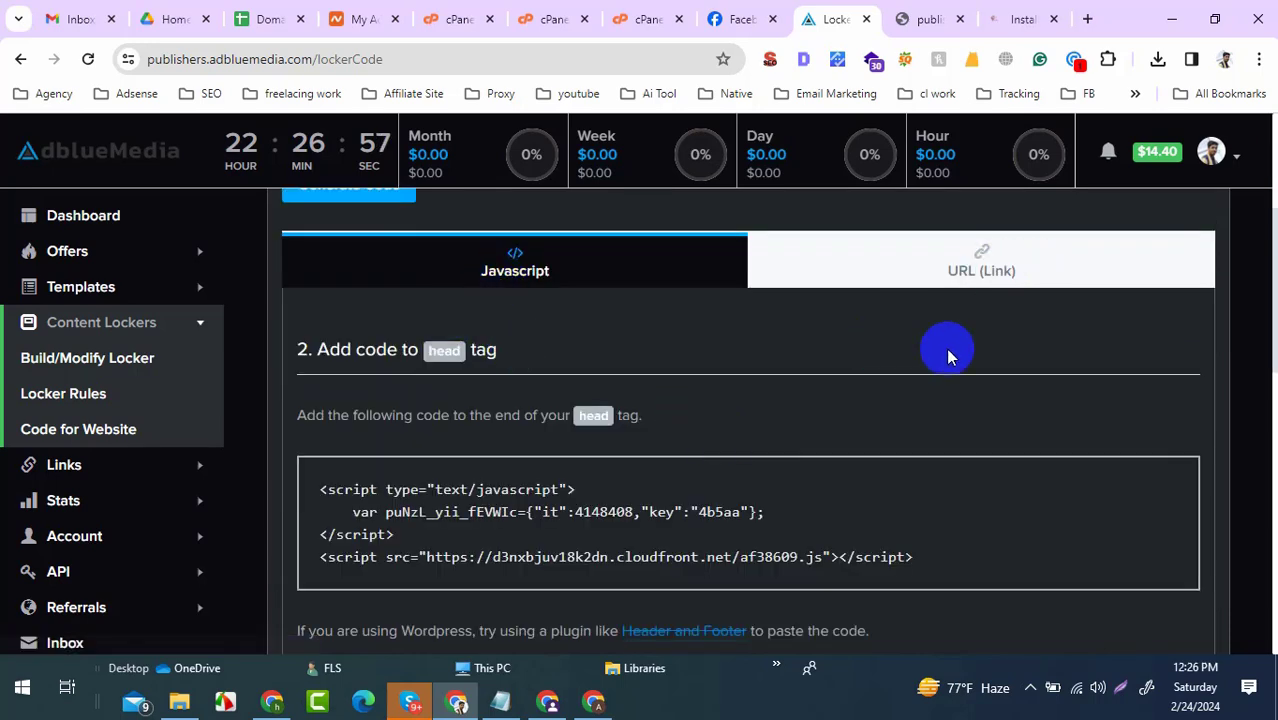
Show the URL (Link) version of the locker code and copy the locker ID 353a719 from it.
left_click(993, 266)
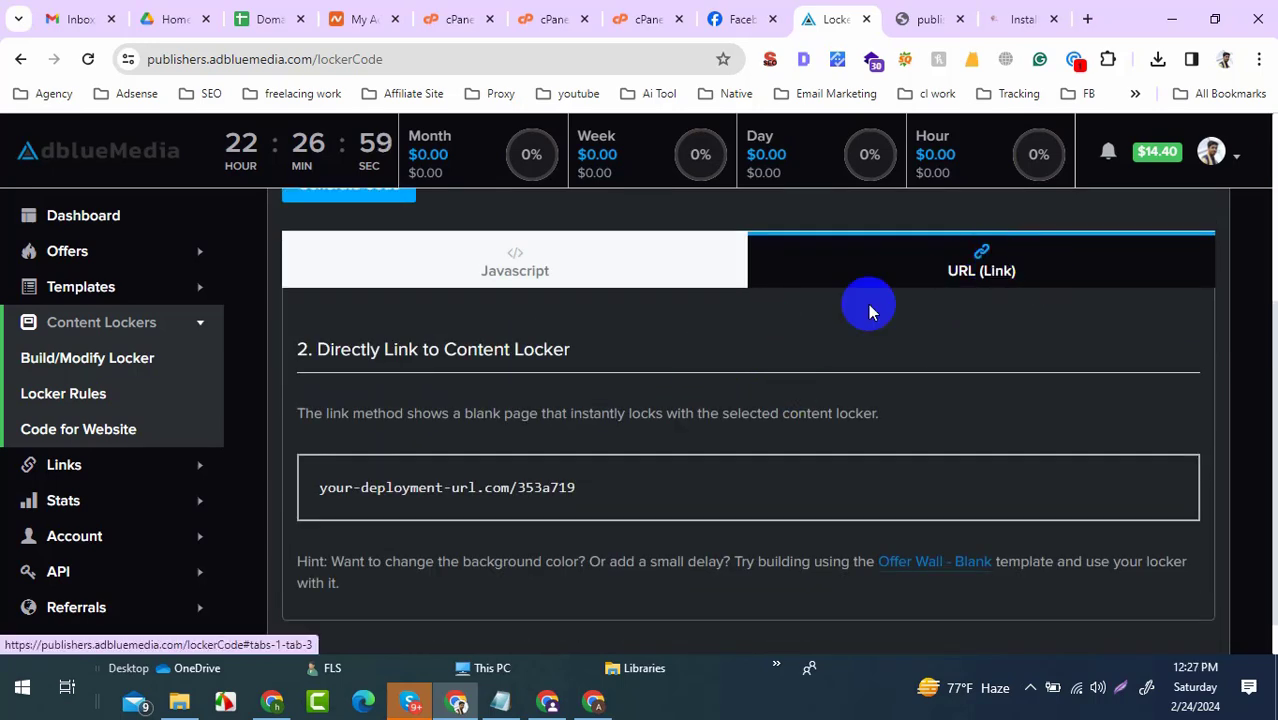
left_click_drag(320, 487, 593, 492)
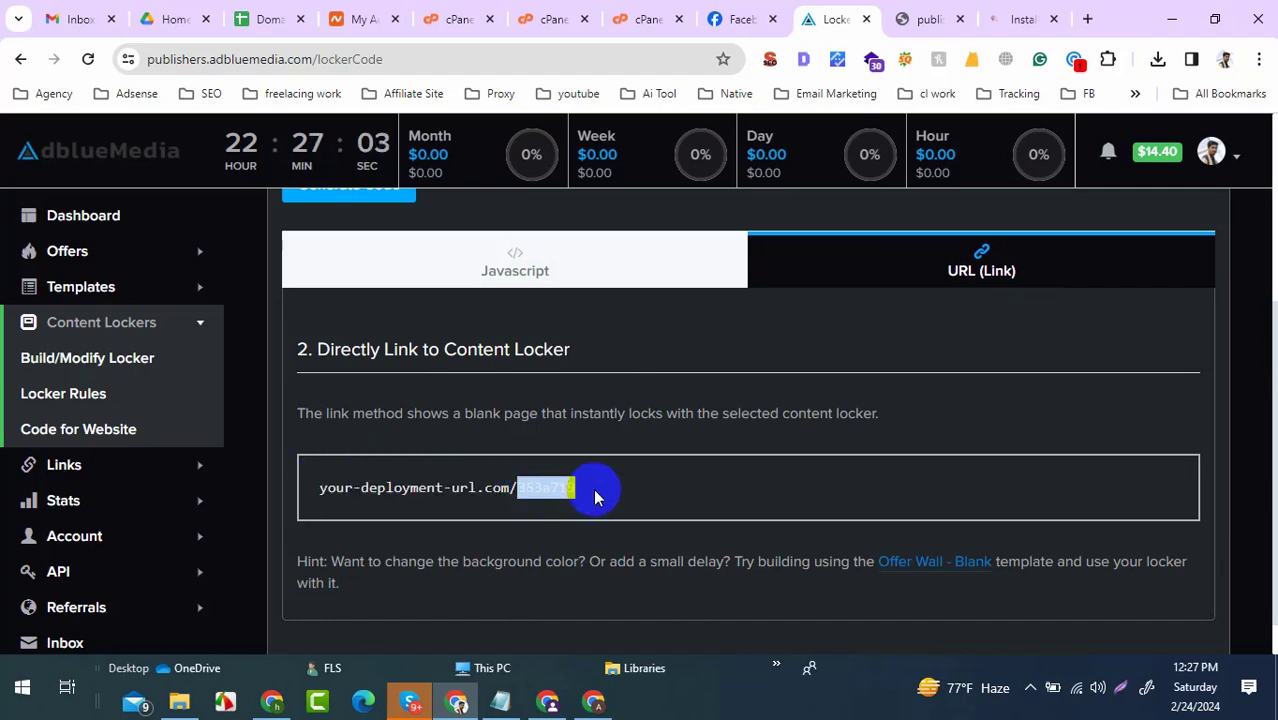
right_click(550, 487)
left_click(616, 175)
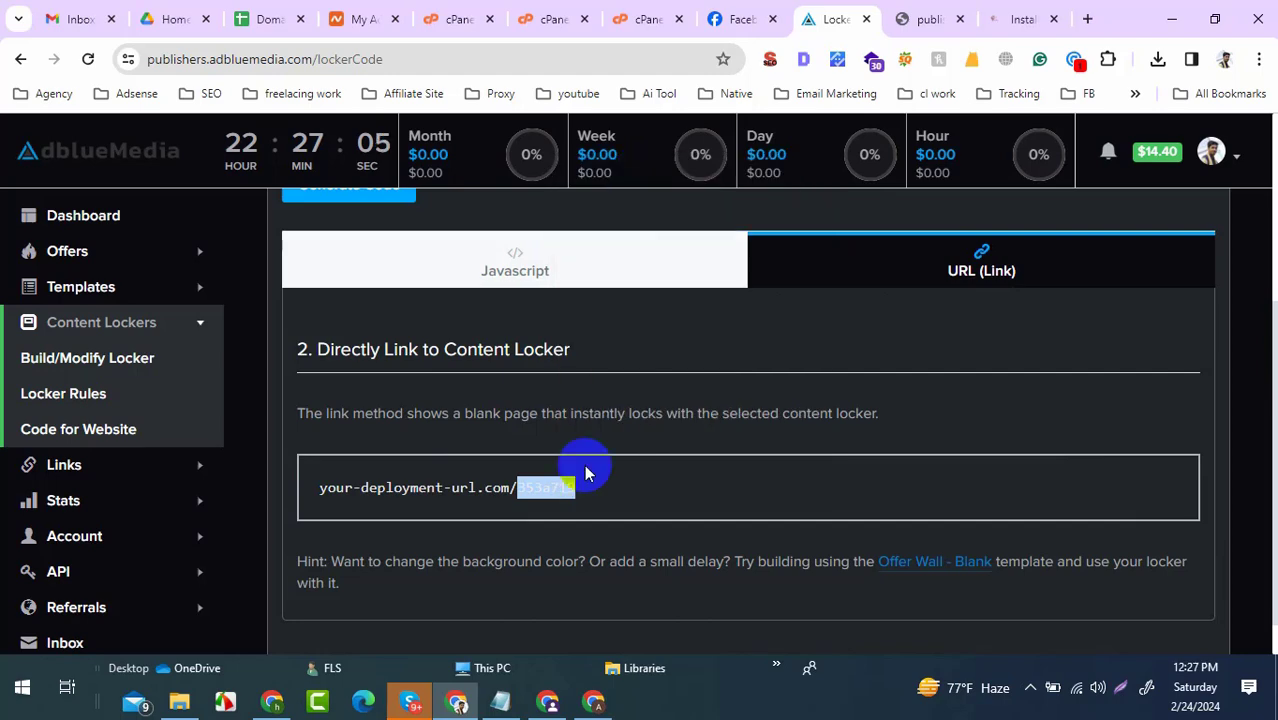
Switch to the scoreforu.com/new installer page and append 353a719 to its web address.
left_click(950, 19)
left_click(1012, 19)
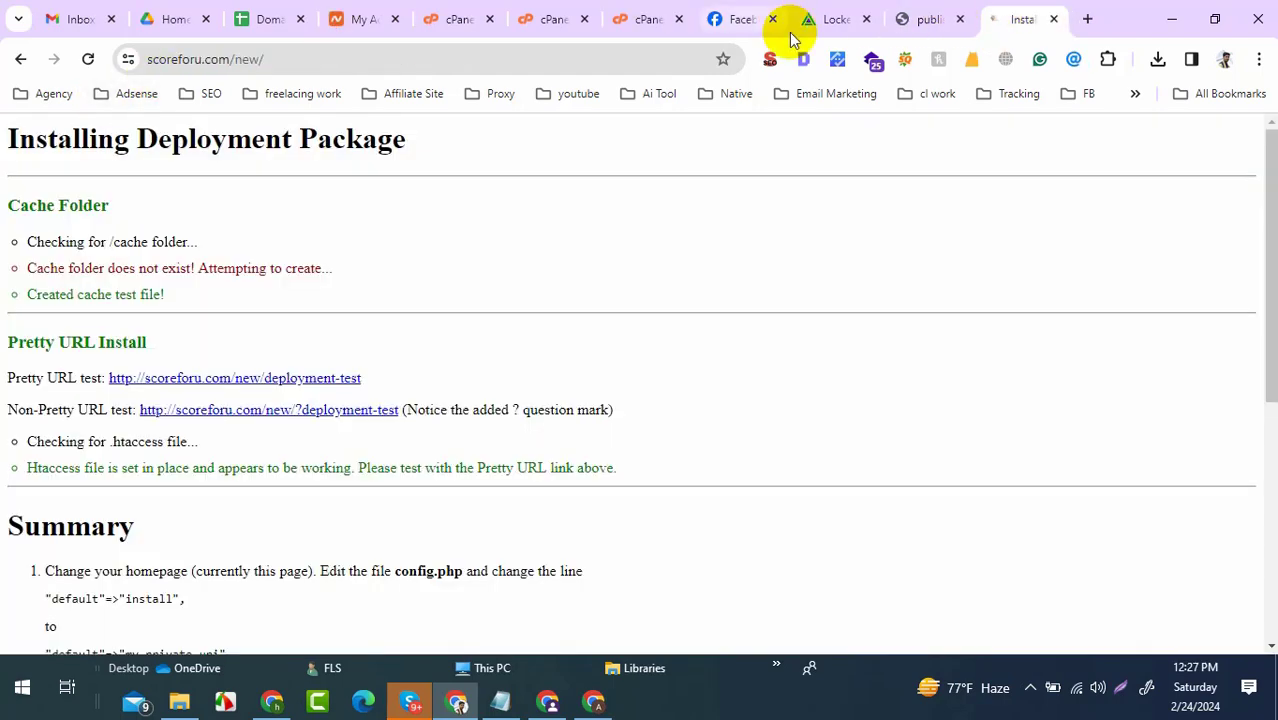
left_click(297, 59)
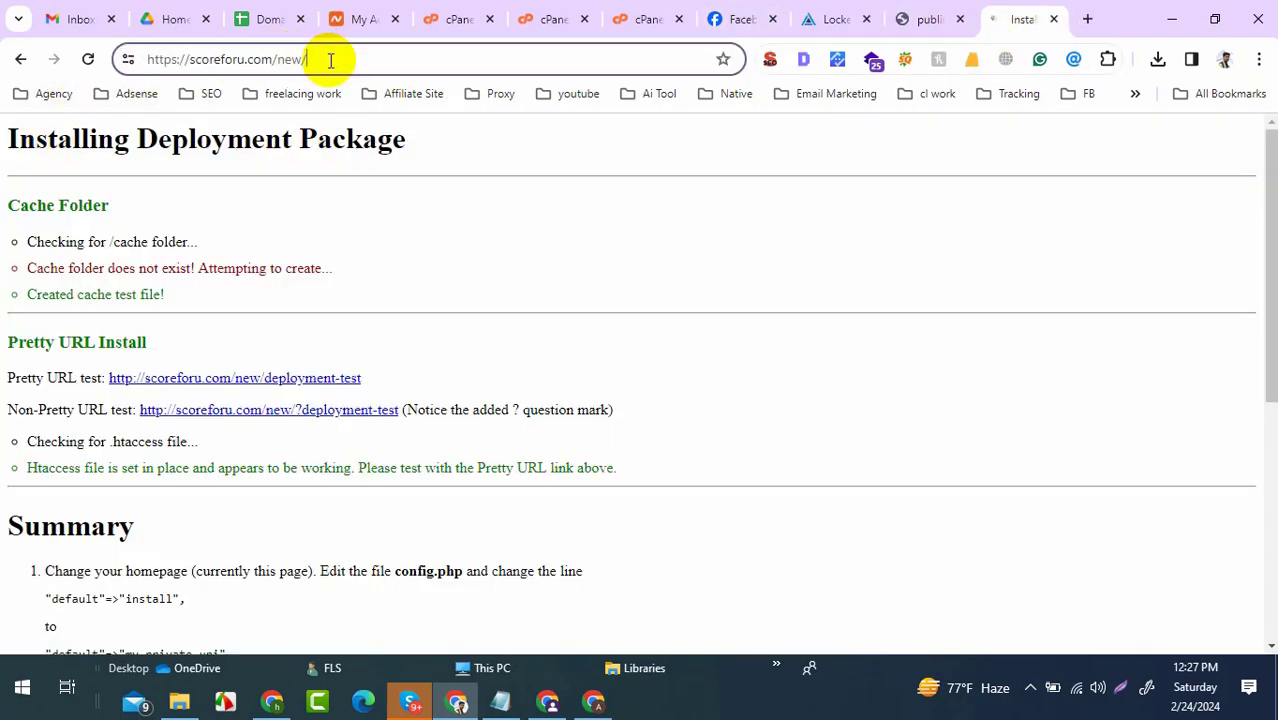
key("ctrl+v")
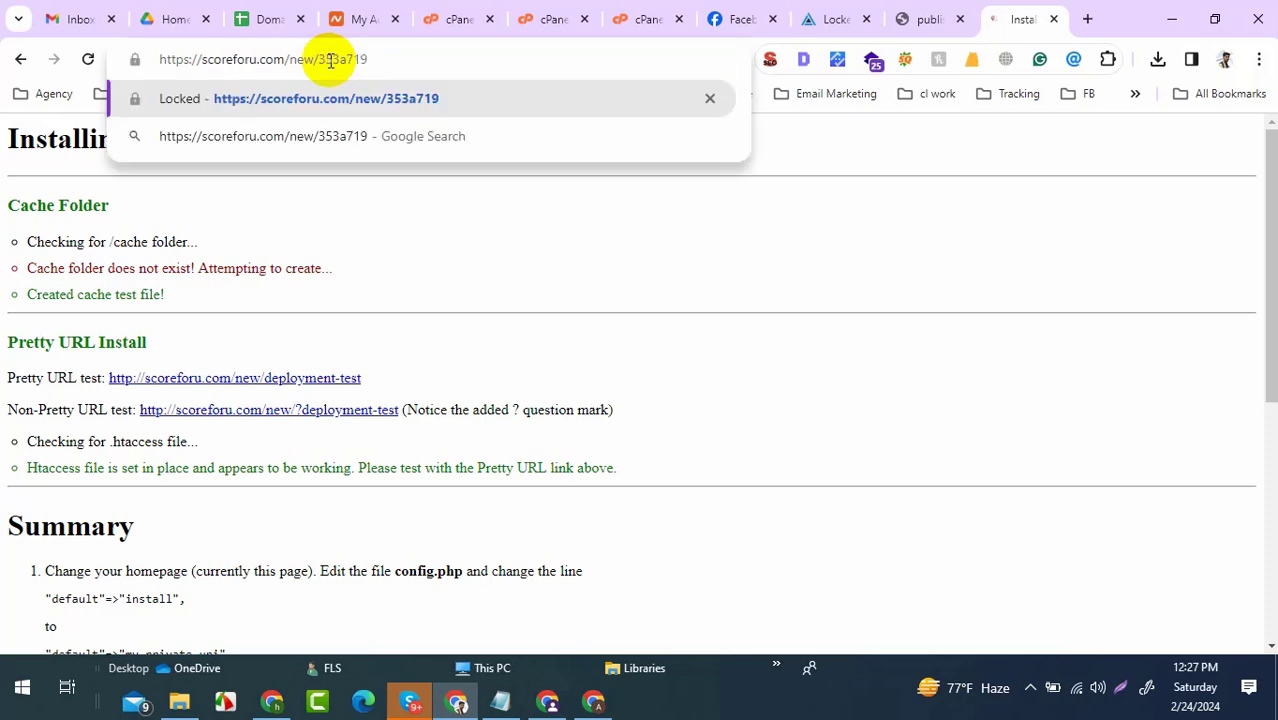
Return to the AdblueMedia direct link and copy the locker ID 353a719 again.
left_click(830, 19)
double_click(549, 487)
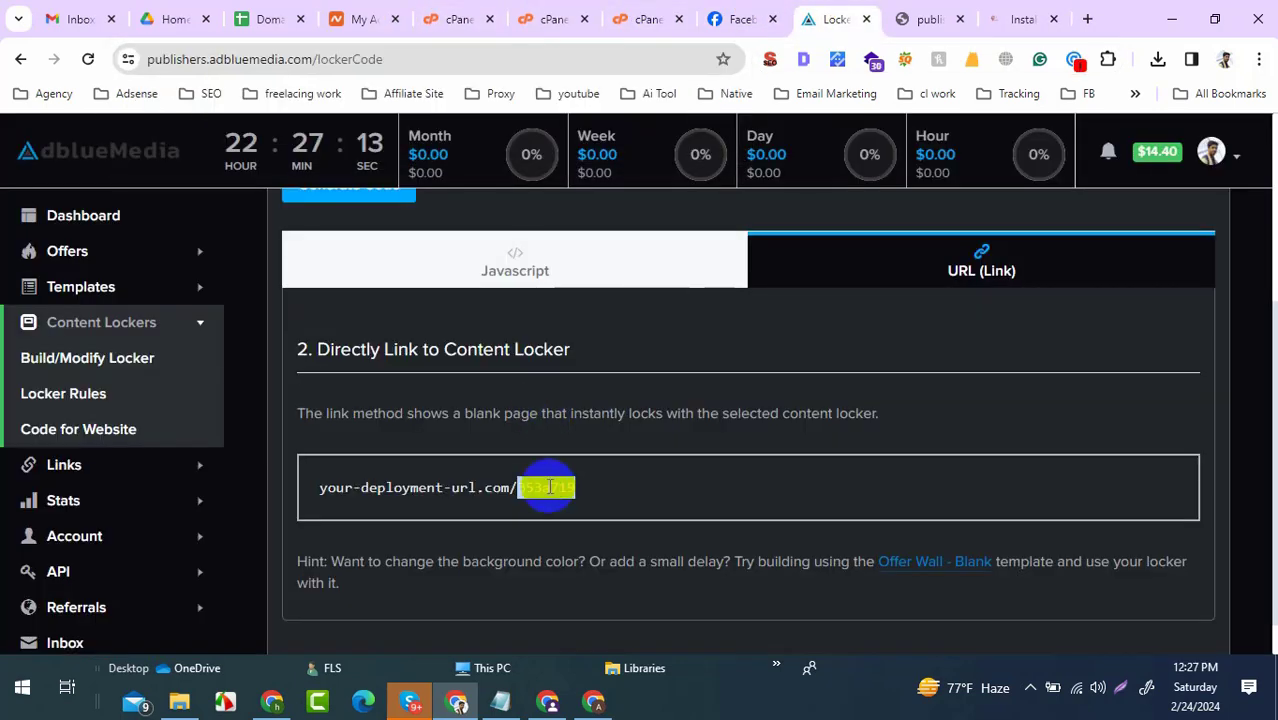
left_click(524, 491)
double_click(556, 487)
right_click(571, 490)
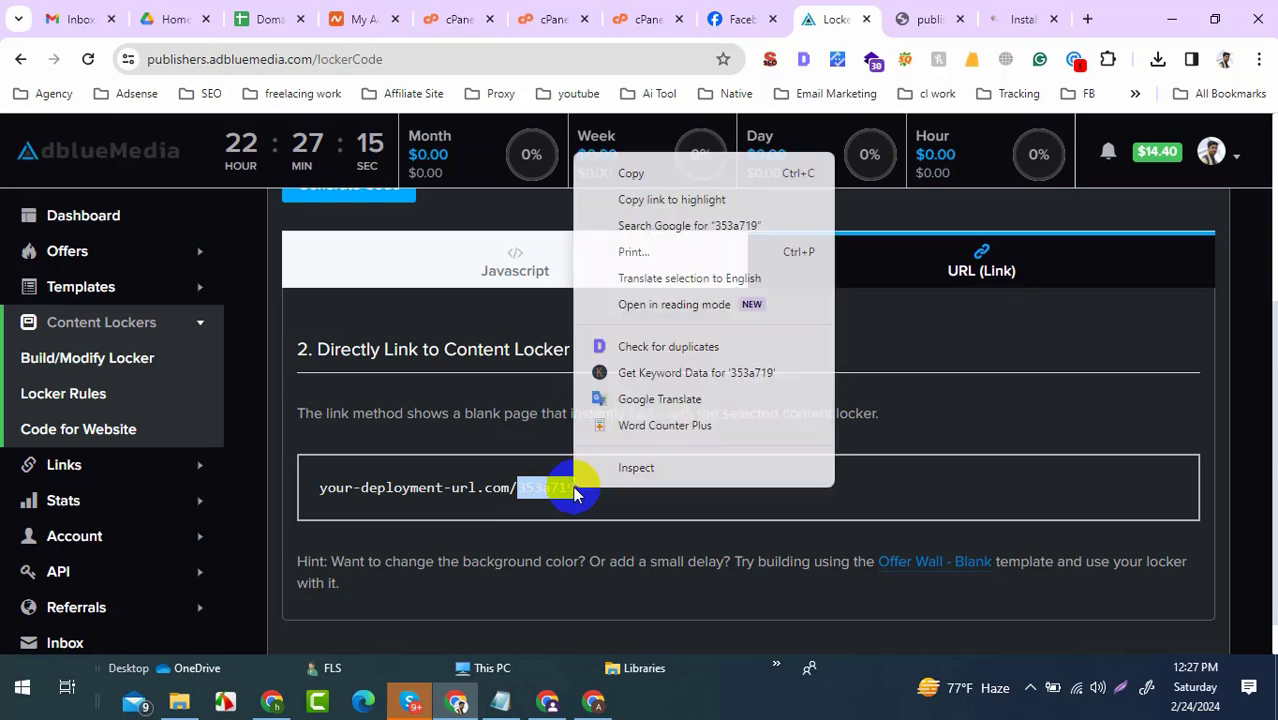
left_click(610, 179)
Load the deployed locker page at scoreforu.com/new/353a719 and copy its full address.
left_click(1020, 19)
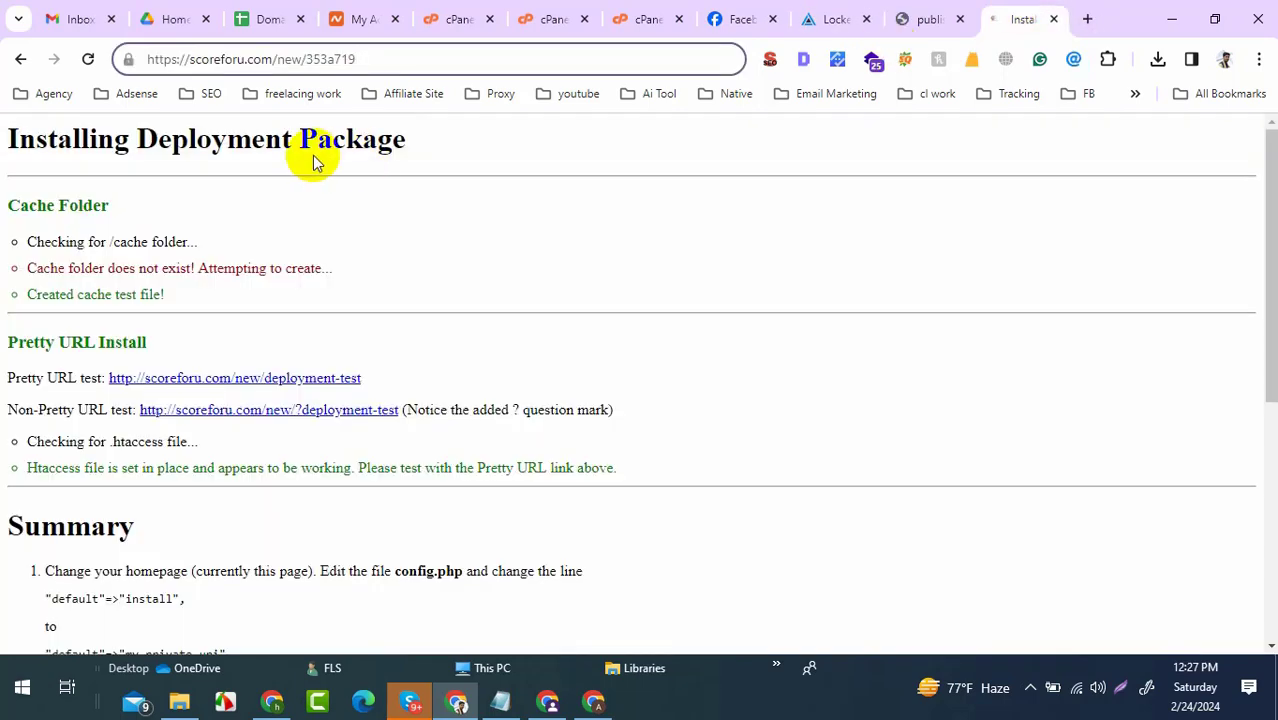
key("Return")
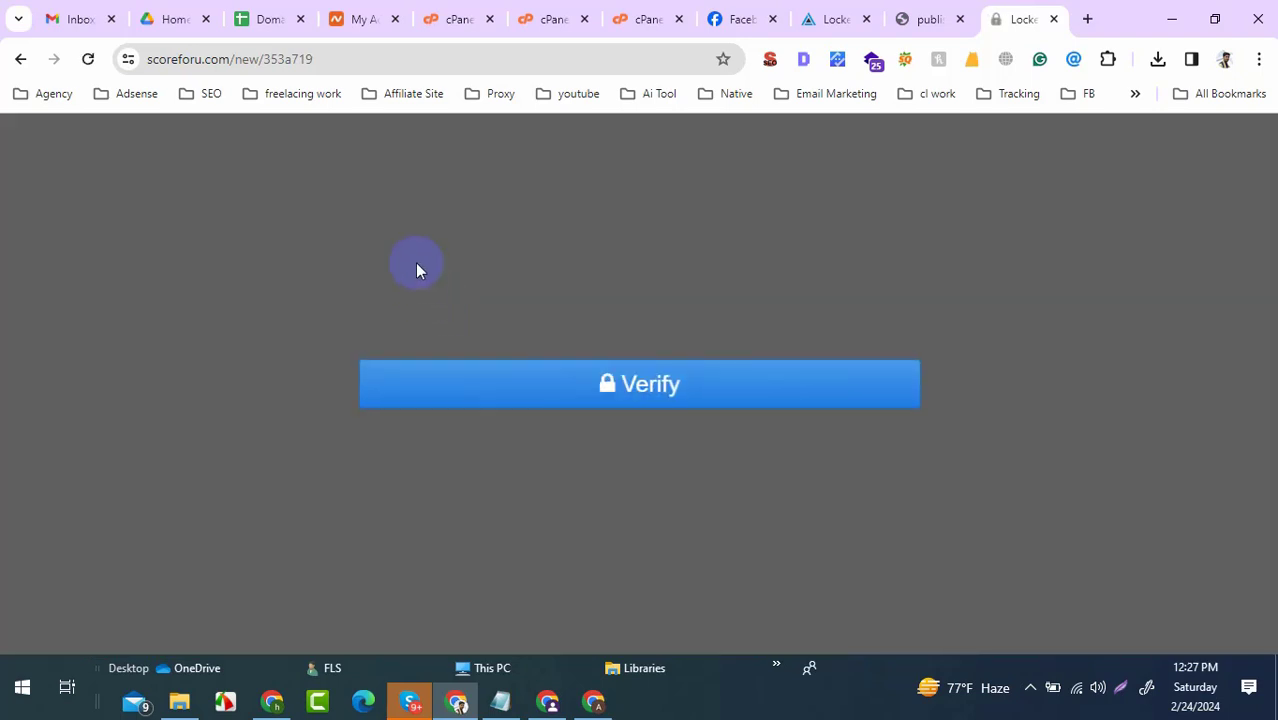
left_click(228, 60)
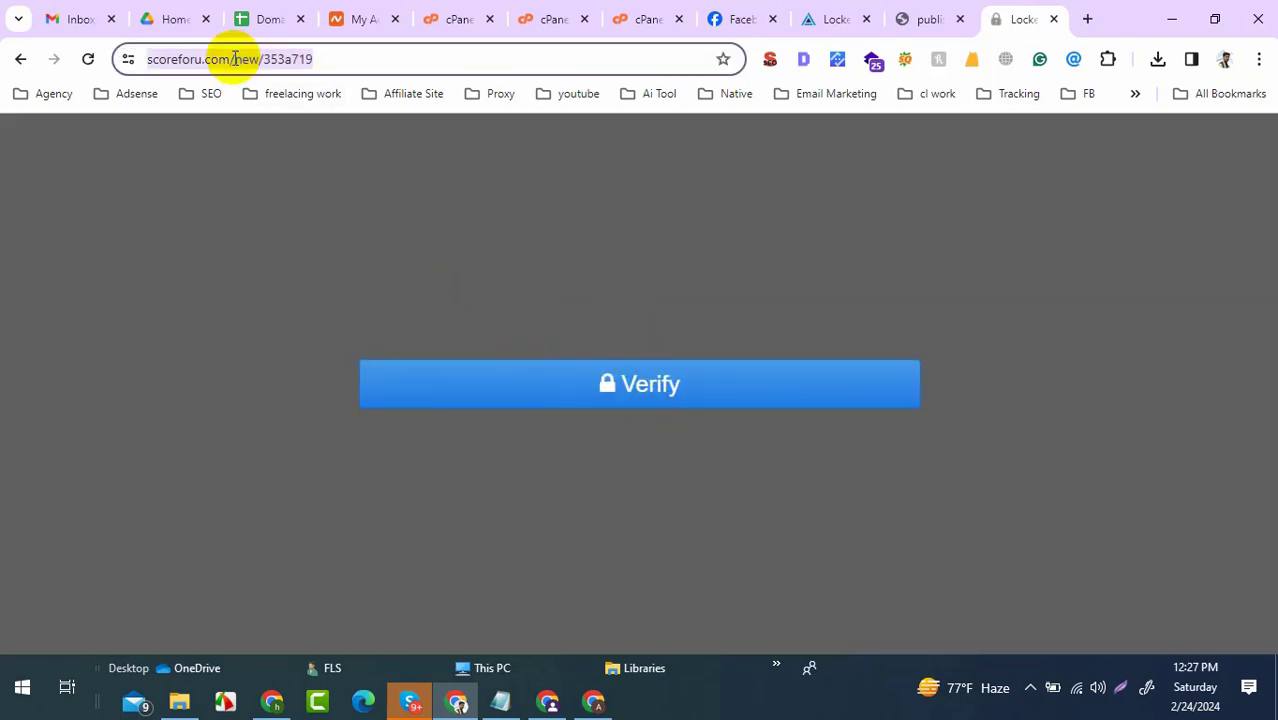
right_click(229, 63)
left_click(600, 193)
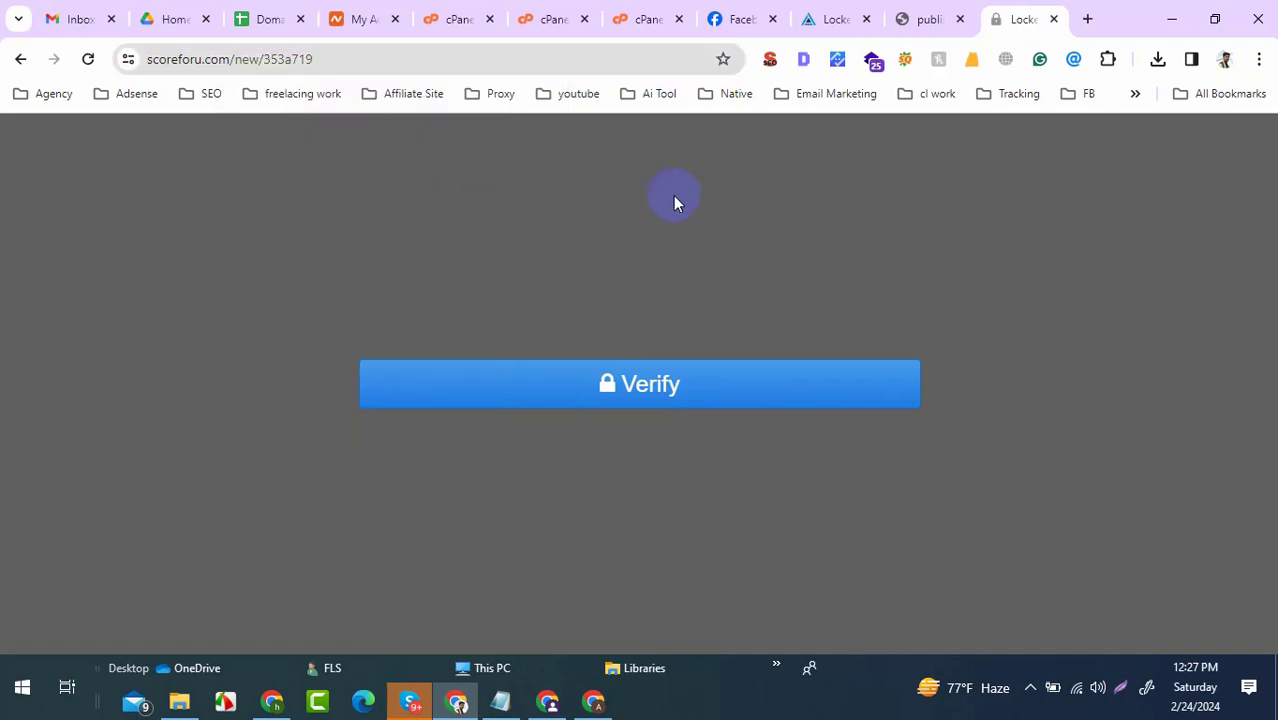
left_click(277, 60)
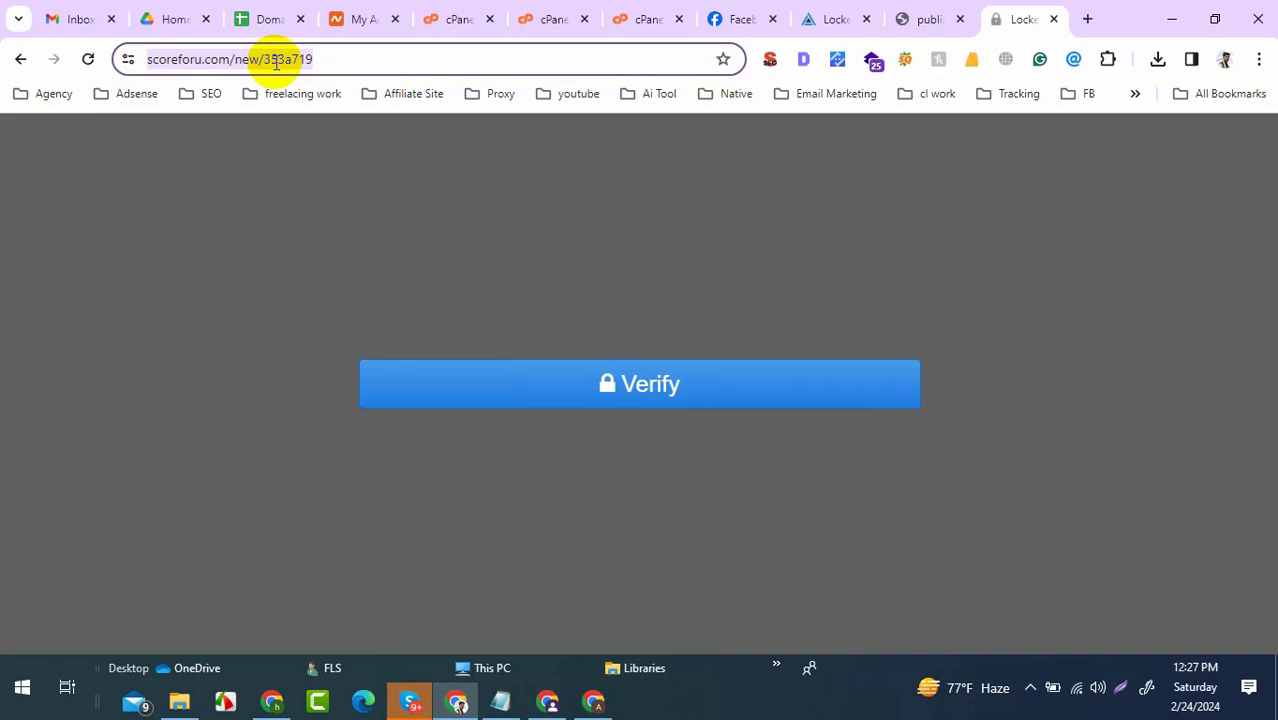
right_click(276, 63)
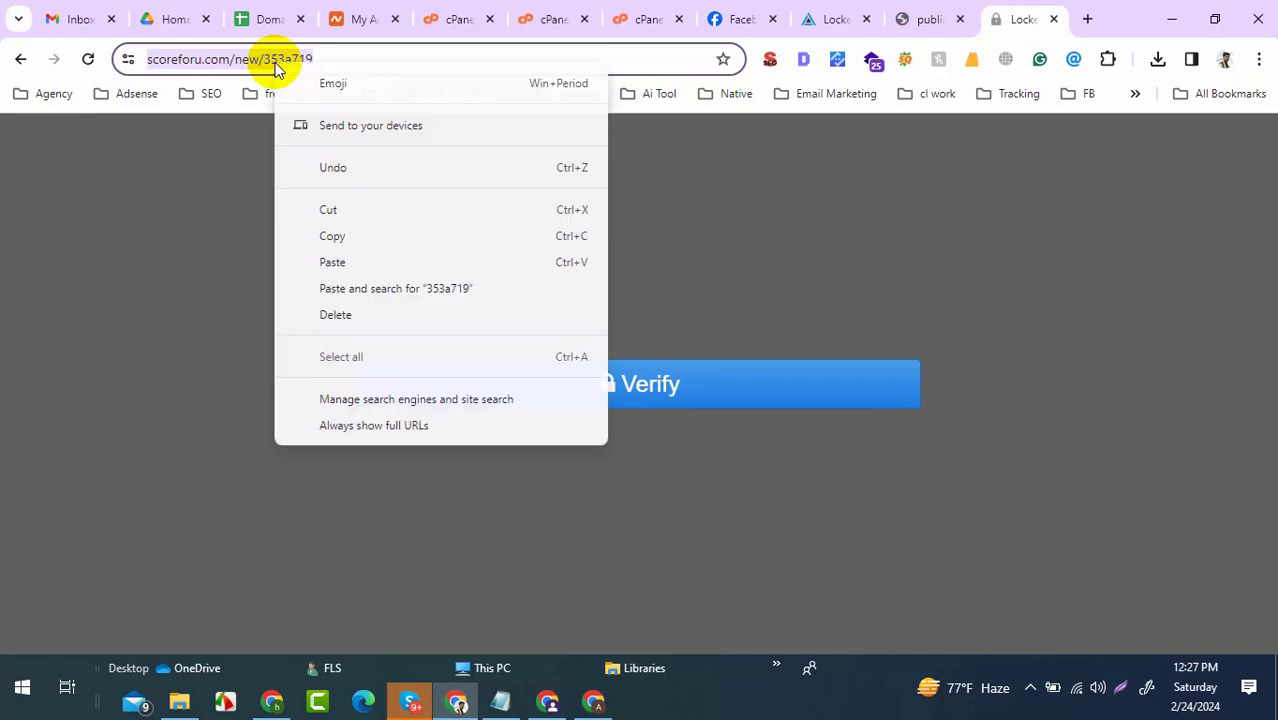
left_click(327, 231)
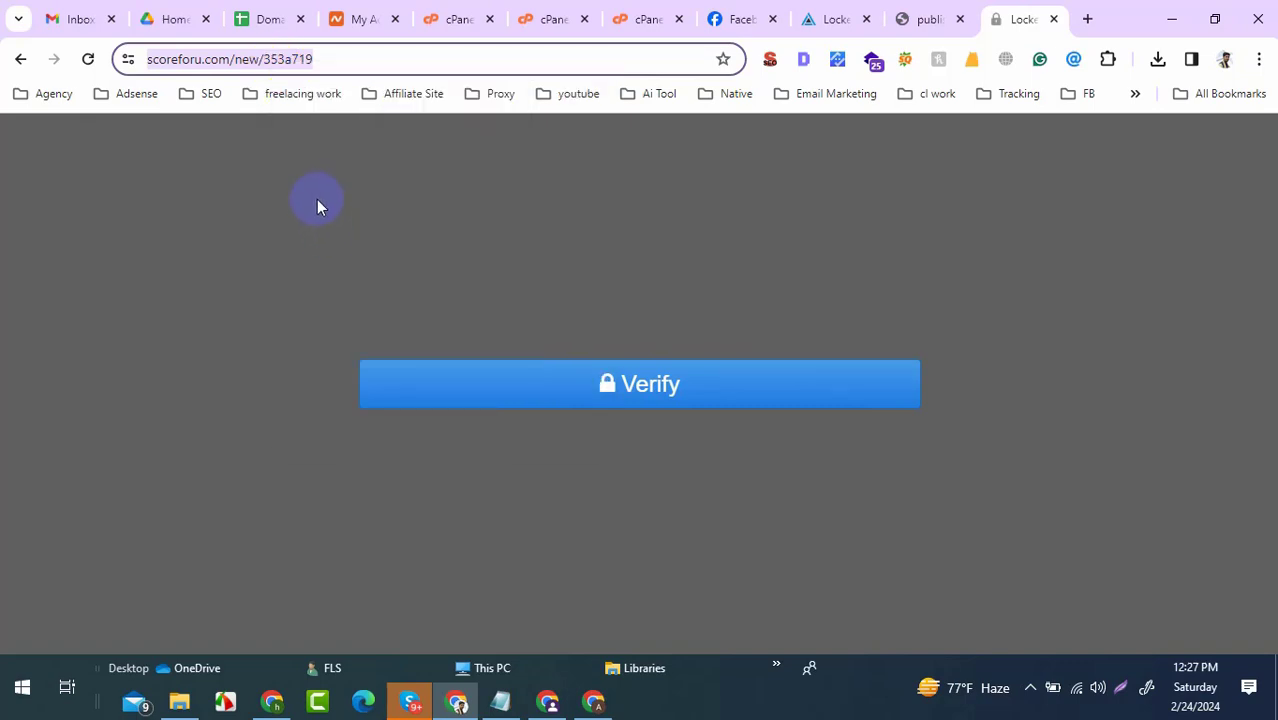